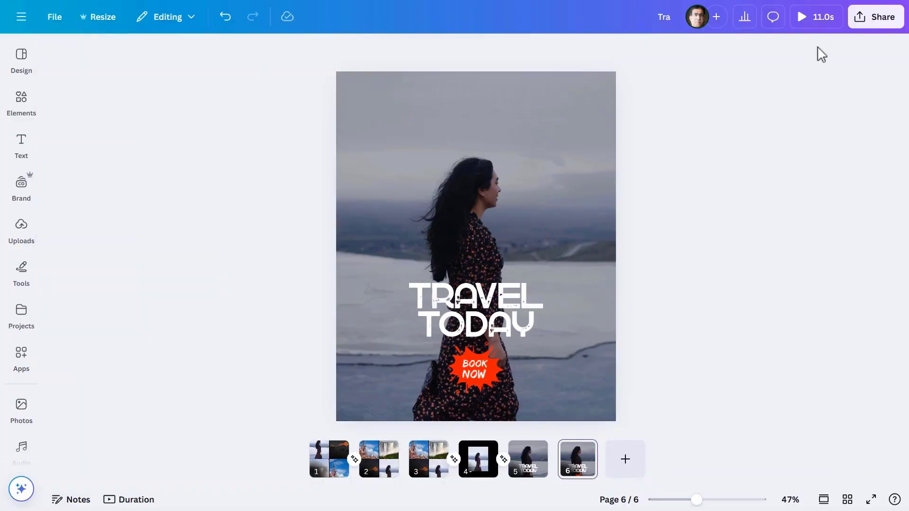
# Play a full-screen preview of the finished six-page travel ad.
pyautogui.click(818, 19)
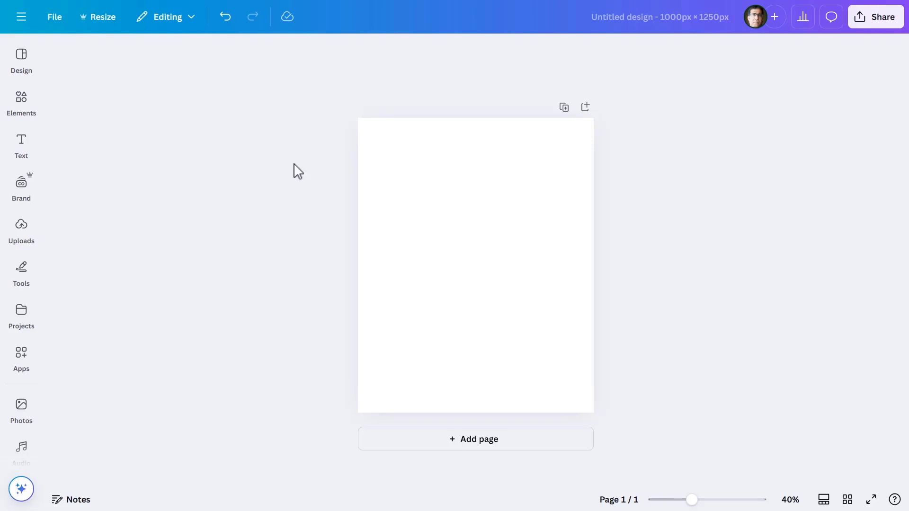
# Add a sky-and-hills placeholder image sized 495×622 px, aligned to the page's top-left corner.
pyautogui.click(22, 105)
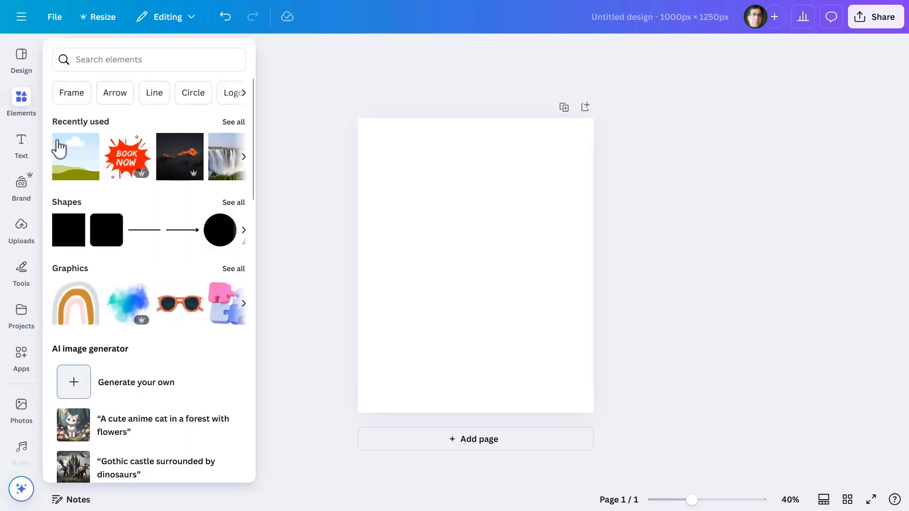
pyautogui.click(73, 162)
pyautogui.click(458, 254)
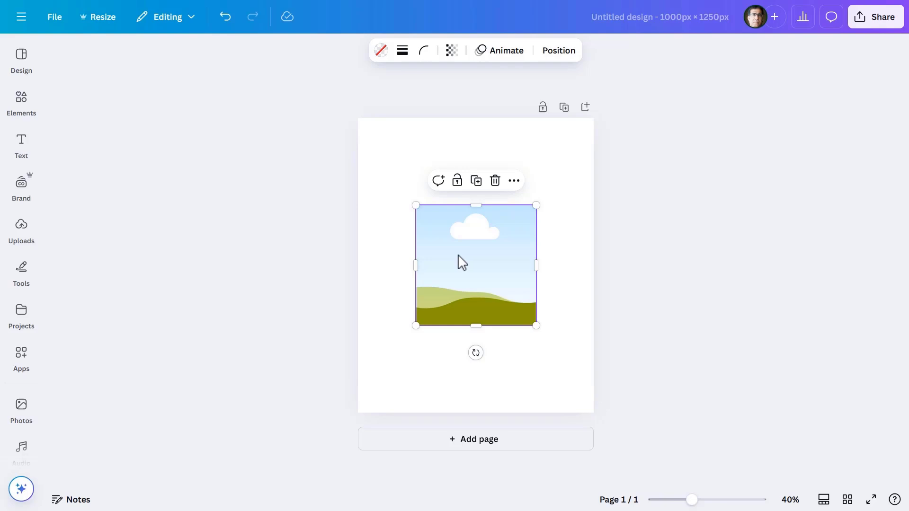
pyautogui.click(560, 55)
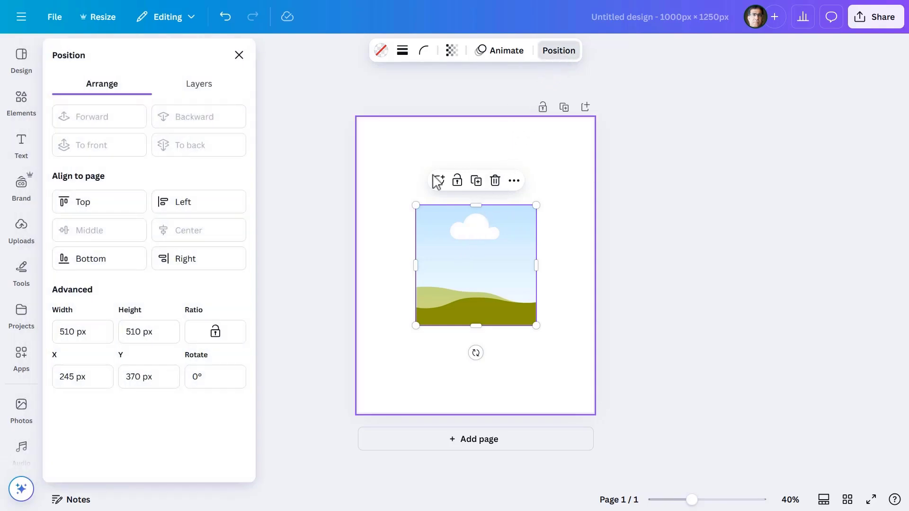
pyautogui.moveTo(87, 330); pyautogui.dragTo(47, 329)
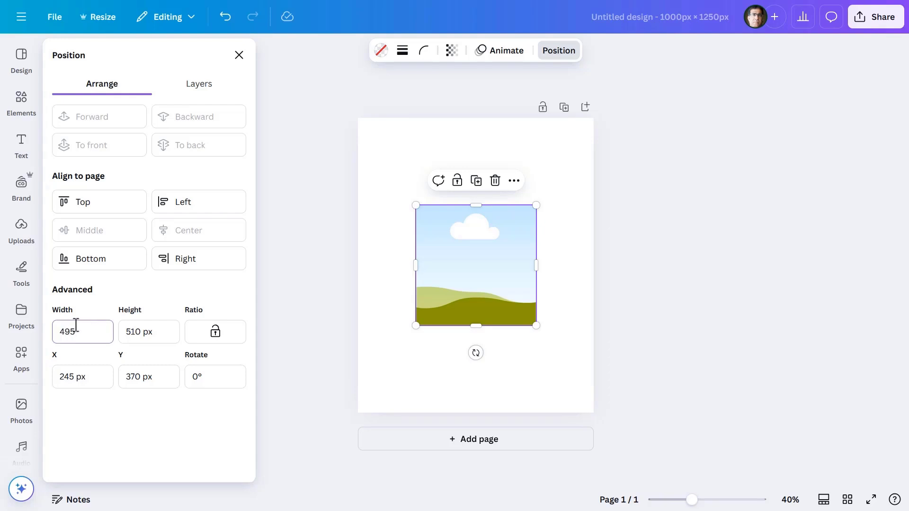
pyautogui.moveTo(146, 331); pyautogui.dragTo(124, 333)
pyautogui.write('622')
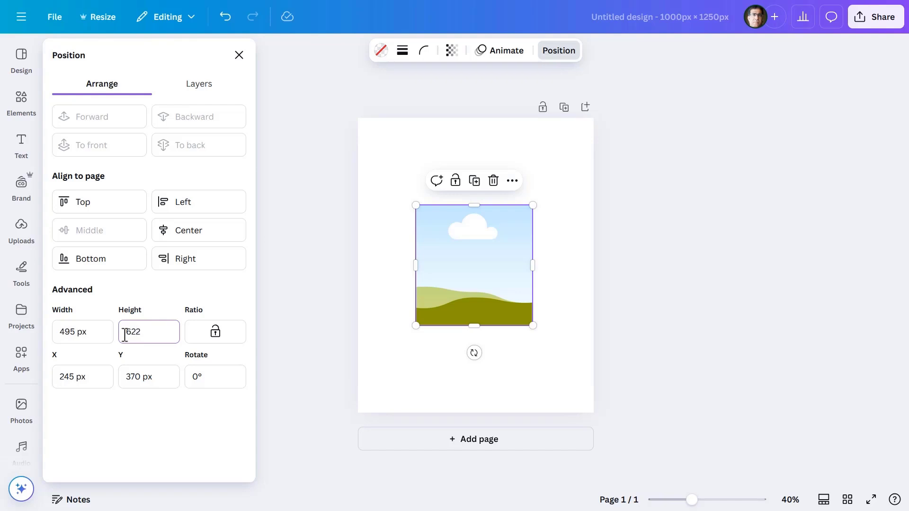
pyautogui.press('Return')
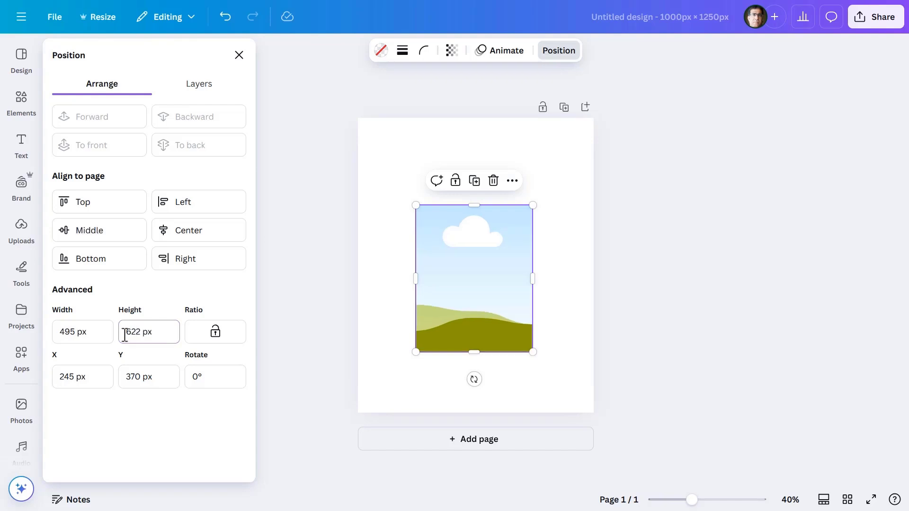
pyautogui.click(127, 202)
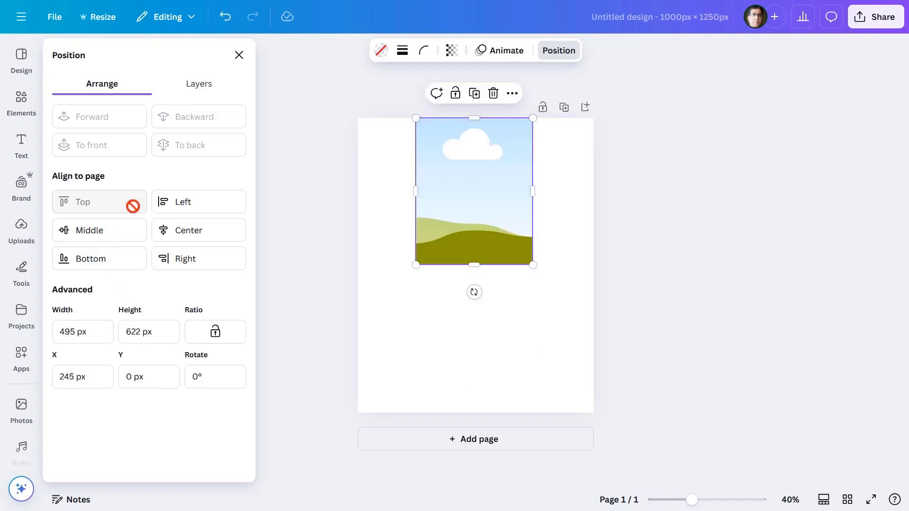
pyautogui.click(179, 204)
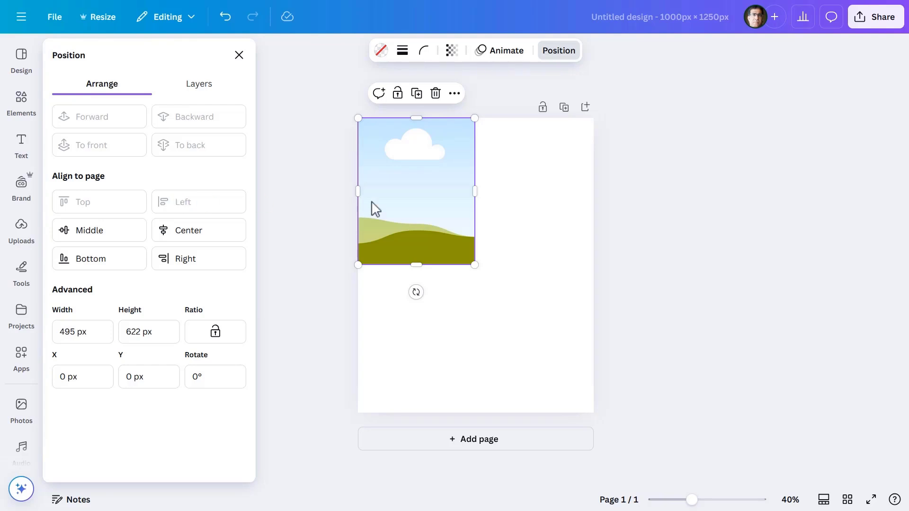
# Duplicate the placeholder three times, aligning the copies to the top-right, bottom-left and bottom-right corners.
pyautogui.hotkey('ctrl', 'd')
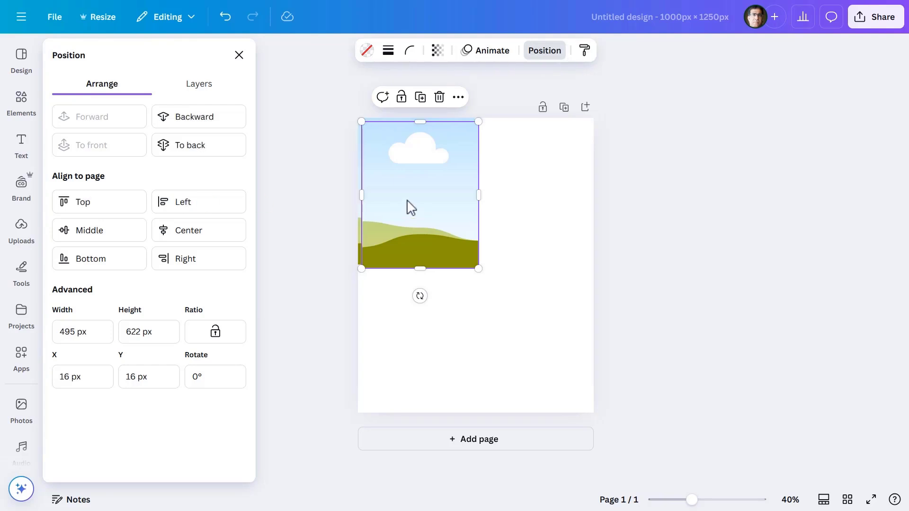
pyautogui.click(114, 206)
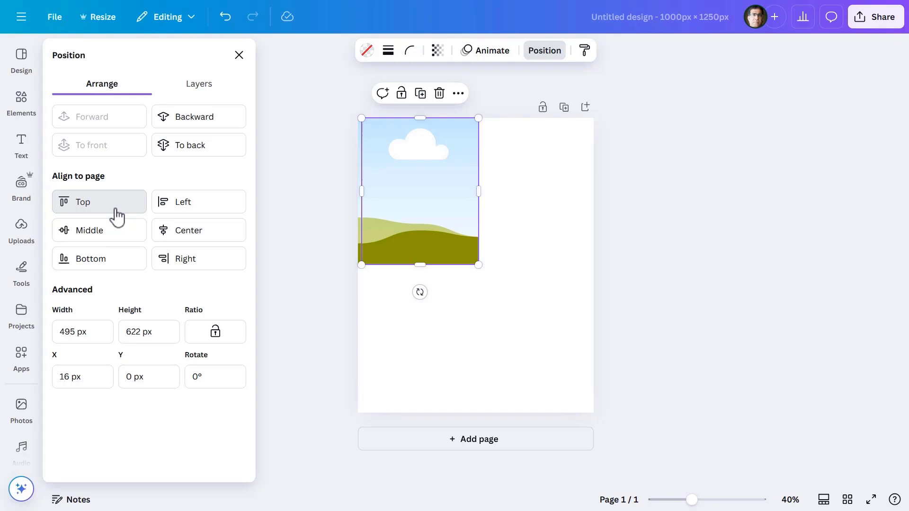
pyautogui.click(178, 265)
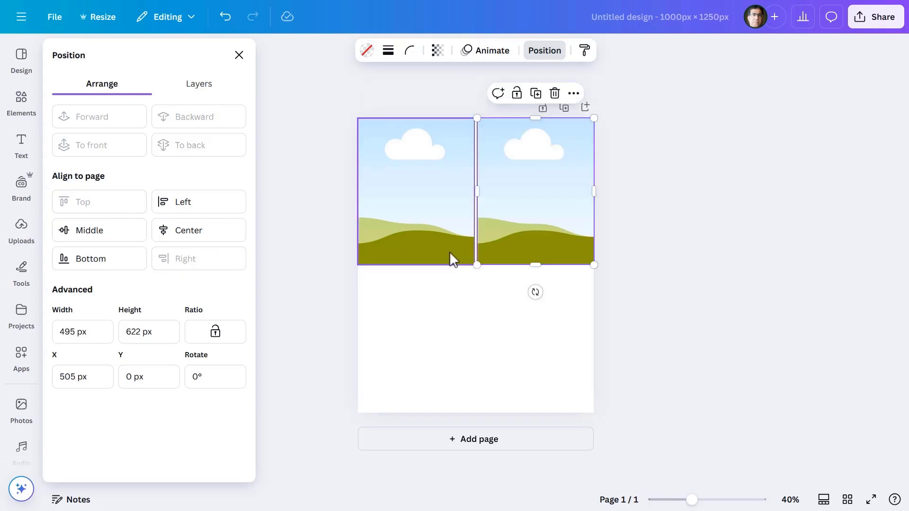
pyautogui.hotkey('ctrl', 'd')
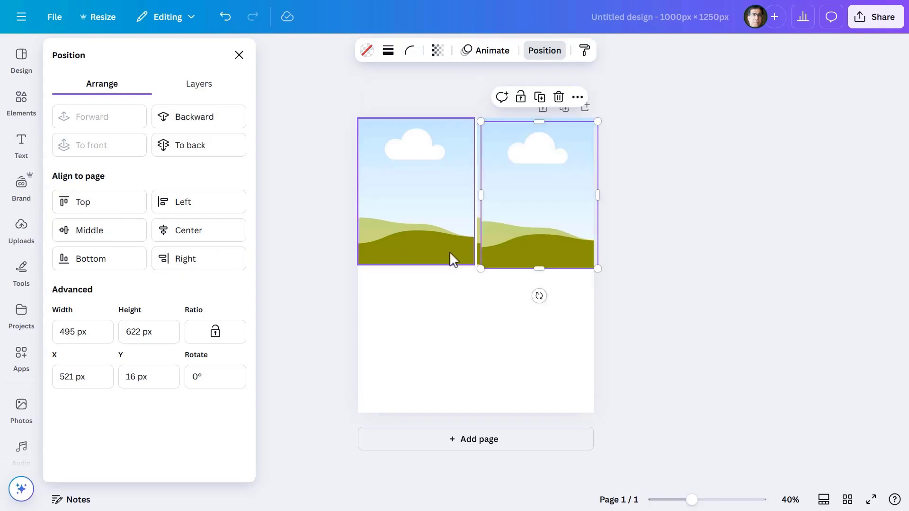
pyautogui.click(118, 259)
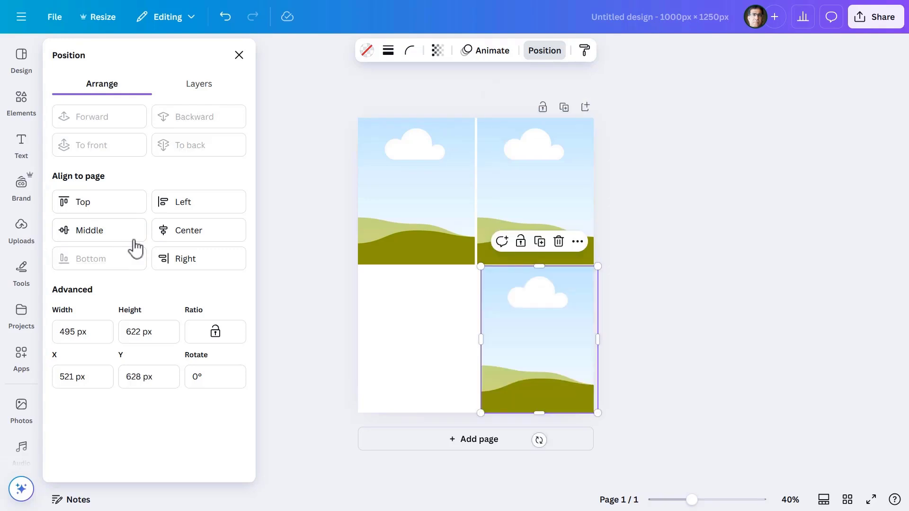
pyautogui.click(183, 216)
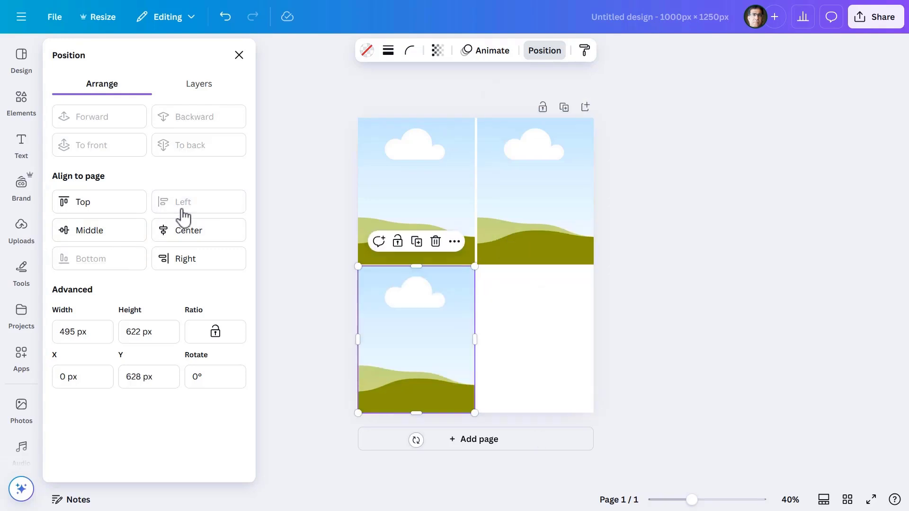
pyautogui.click(199, 263)
# Fill the frames from Recently used Photos with the woman-by-the-sea, orange-lit mountain, church and waterfall photos.
pyautogui.click(297, 255)
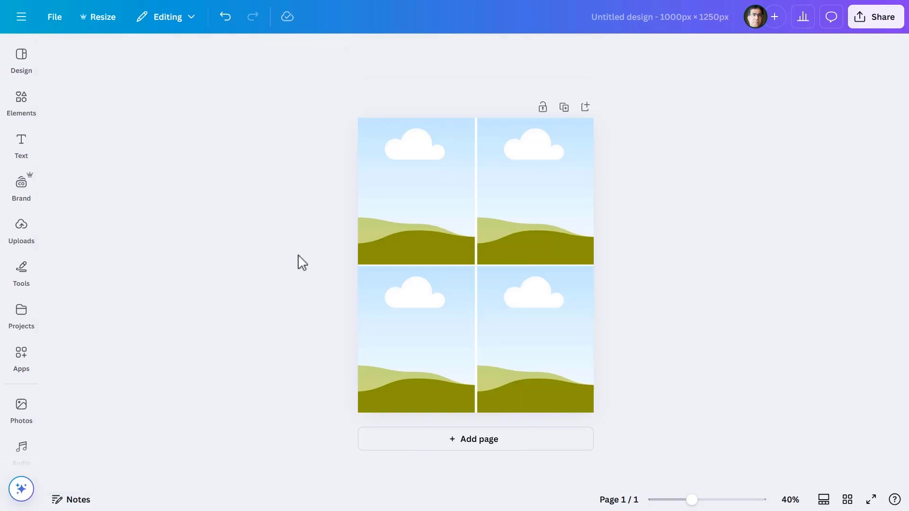
pyautogui.scroll(-3, 24, 260)
pyautogui.click(21, 255)
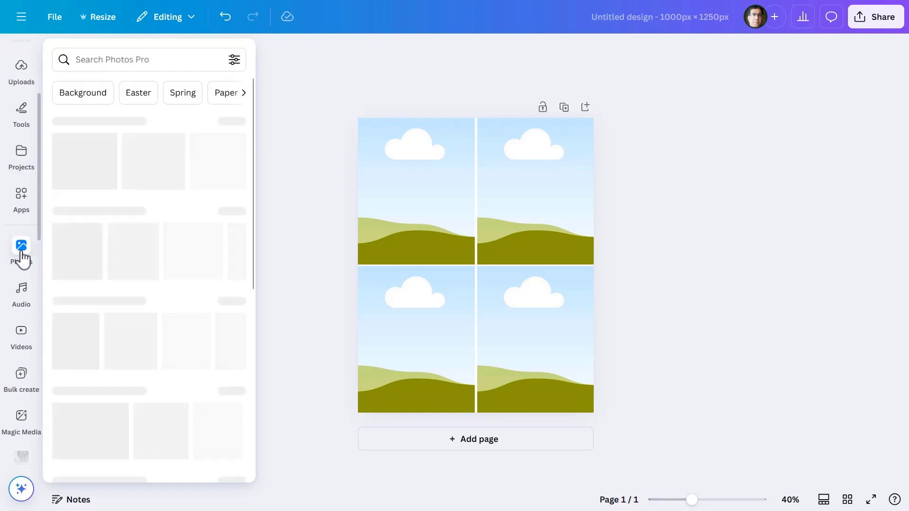
pyautogui.click(21, 256)
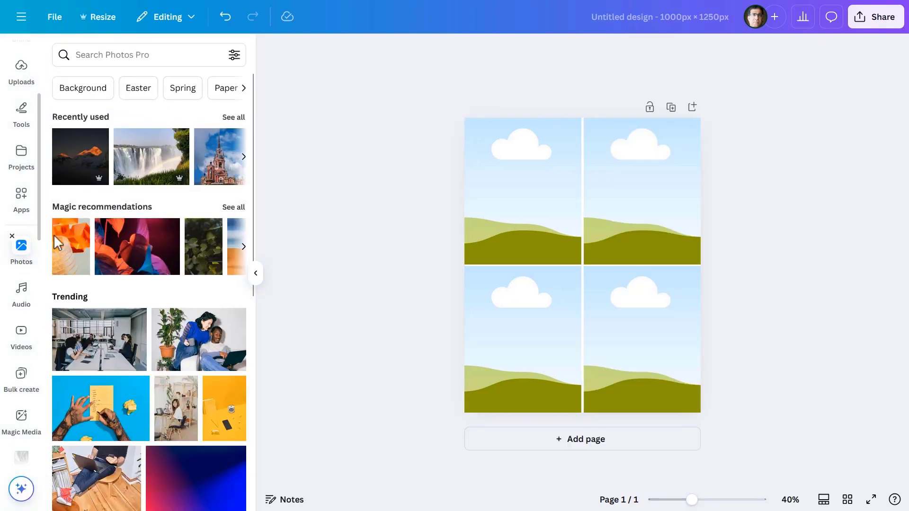
pyautogui.click(227, 118)
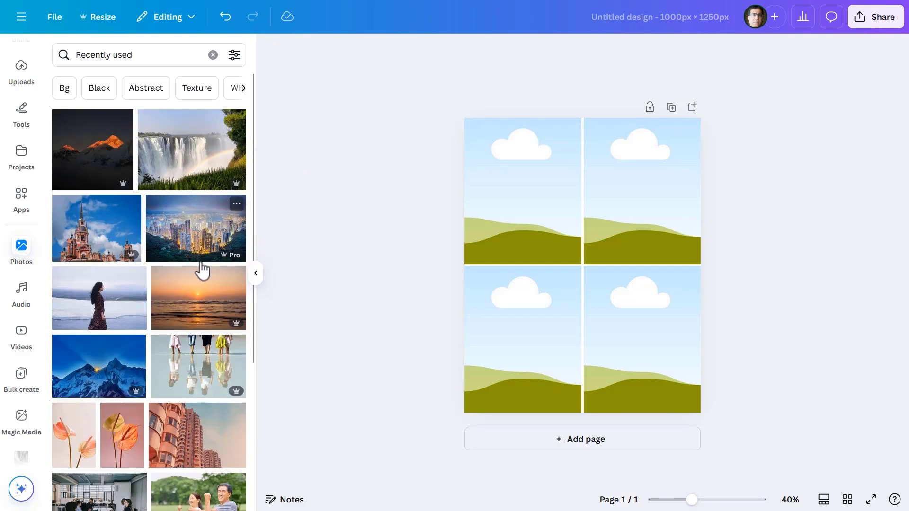
pyautogui.moveTo(123, 310); pyautogui.dragTo(507, 206)
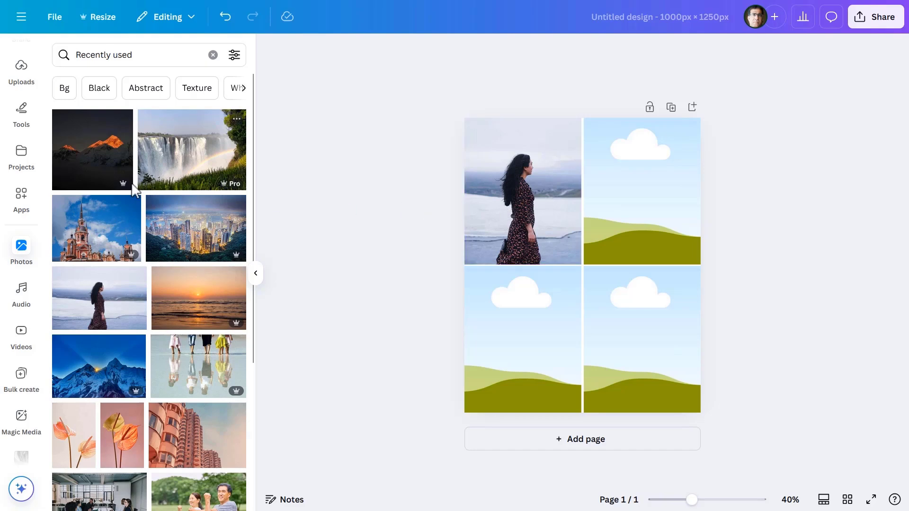
pyautogui.moveTo(91, 174); pyautogui.dragTo(610, 203)
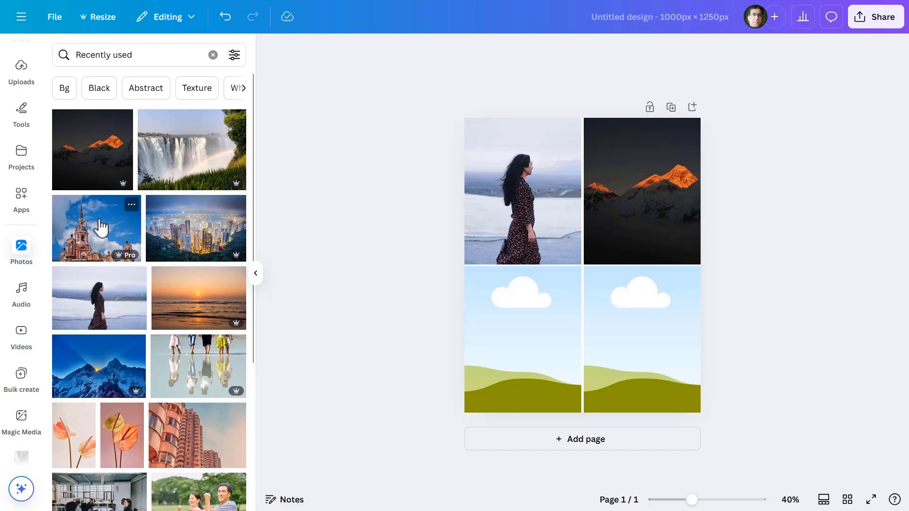
pyautogui.moveTo(101, 229); pyautogui.dragTo(604, 281)
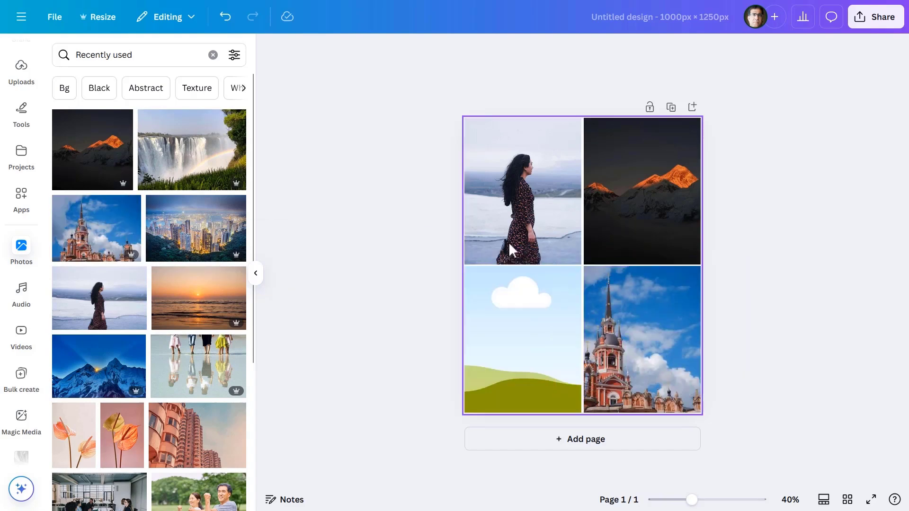
pyautogui.moveTo(191, 167); pyautogui.dragTo(495, 322)
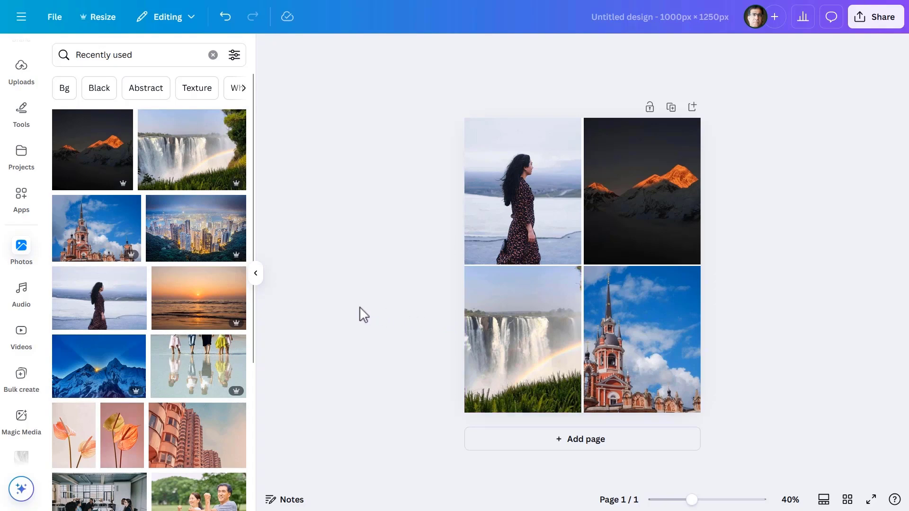
pyautogui.click(256, 274)
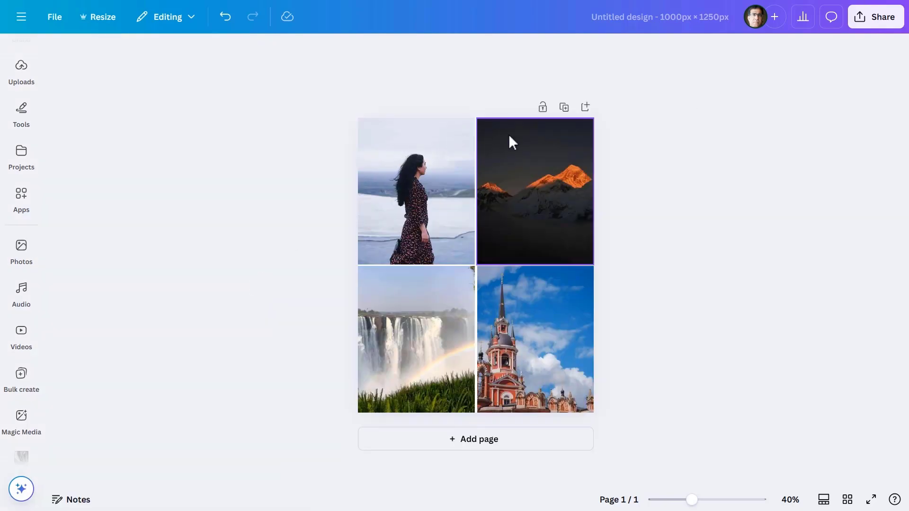
# Duplicate the photo grid as page 2 and pull its photos loose to reshuffle them.
pyautogui.click(564, 107)
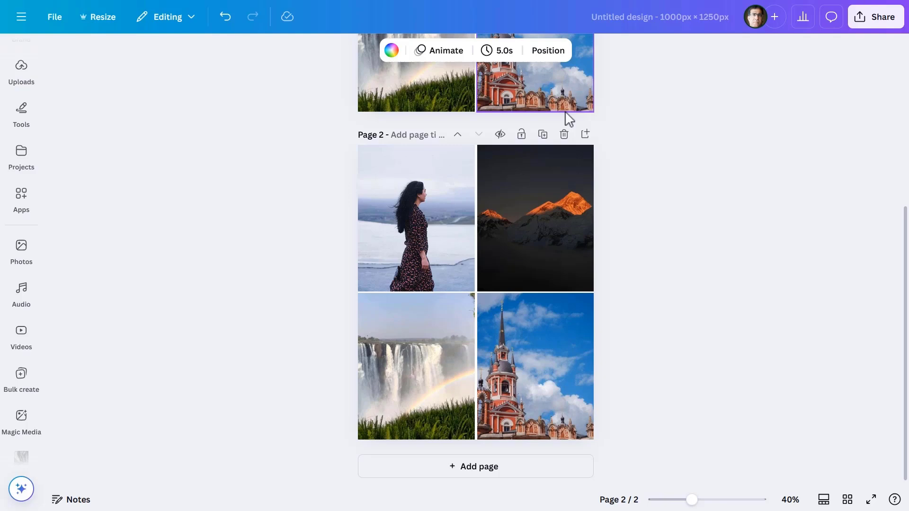
pyautogui.moveTo(443, 229); pyautogui.dragTo(475, 288)
pyautogui.moveTo(527, 331); pyautogui.dragTo(470, 194)
pyautogui.moveTo(449, 343); pyautogui.dragTo(567, 352)
pyautogui.moveTo(571, 271); pyautogui.dragTo(499, 321)
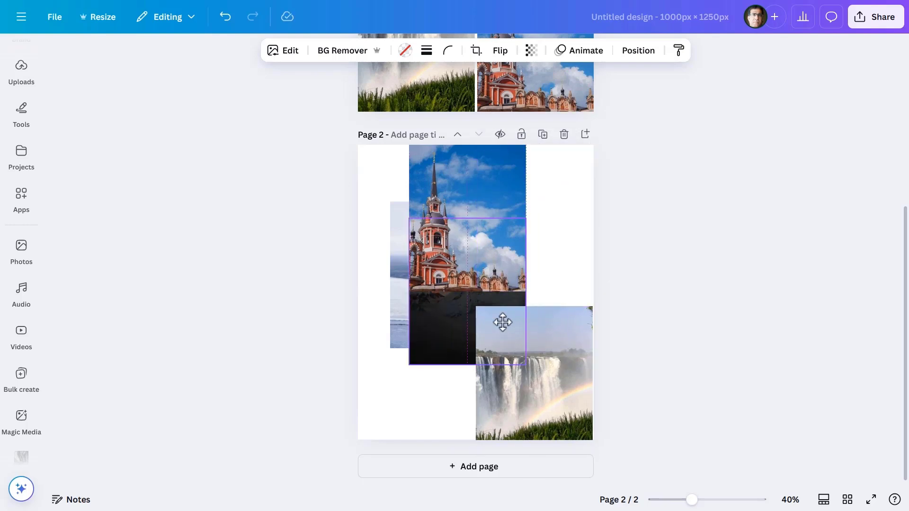
# Align the woman photo to the bottom-right corner and the church photo to the left edge.
pyautogui.click(404, 239)
pyautogui.click(638, 50)
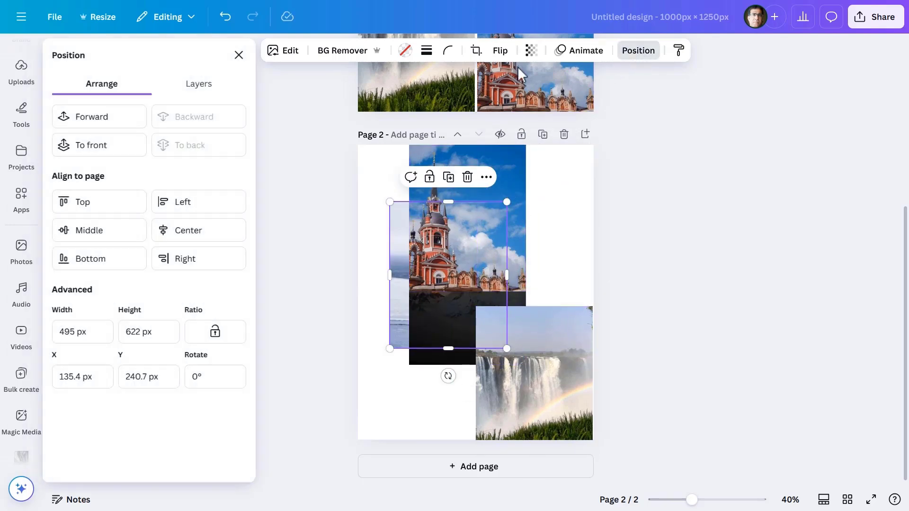
pyautogui.click(194, 259)
pyautogui.click(131, 261)
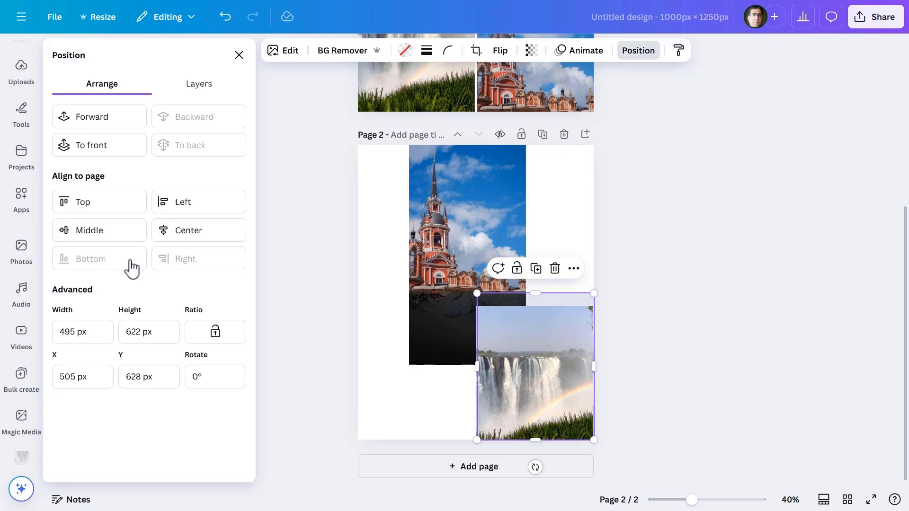
pyautogui.click(466, 265)
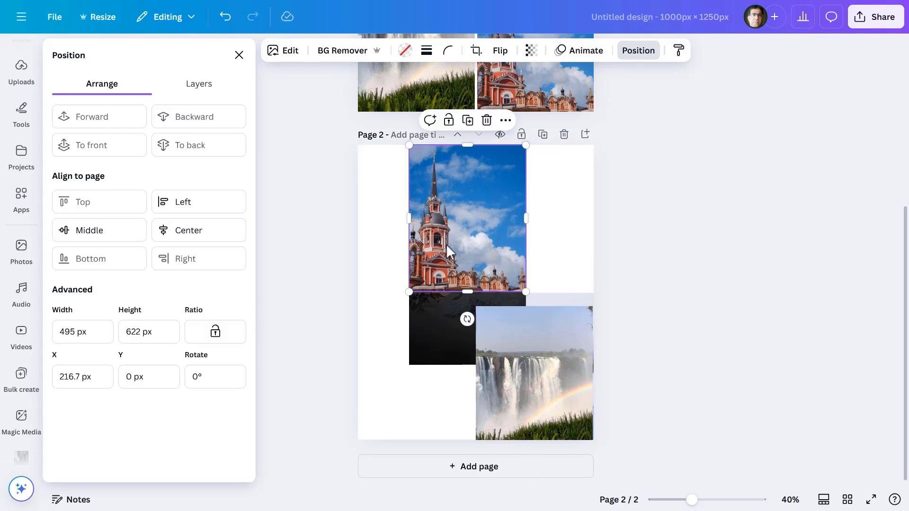
pyautogui.click(194, 208)
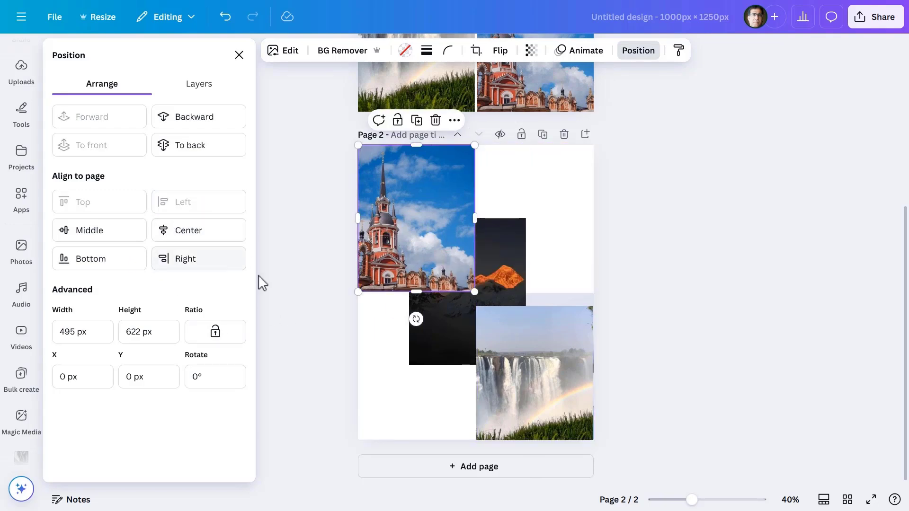
# Align the waterfall photo to the top-right corner and the mountain photo to the bottom-left.
pyautogui.click(493, 340)
pyautogui.click(99, 201)
pyautogui.click(191, 265)
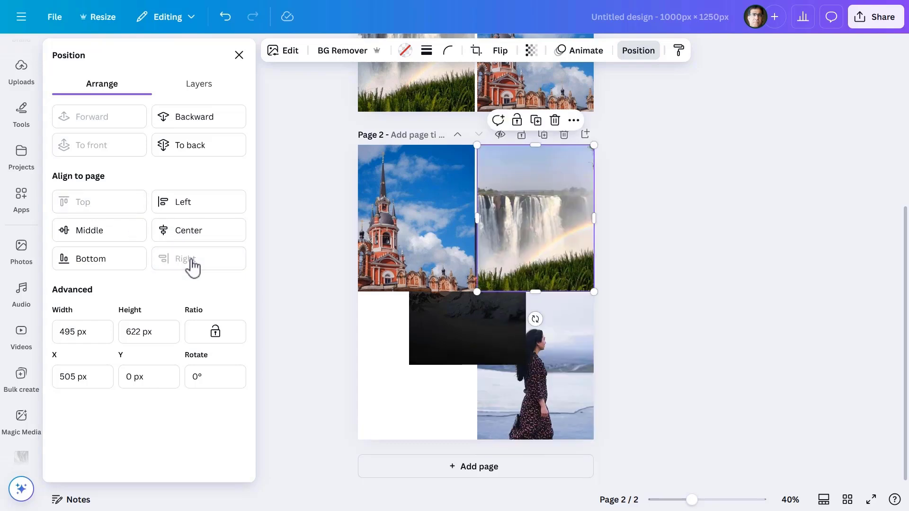
pyautogui.click(444, 321)
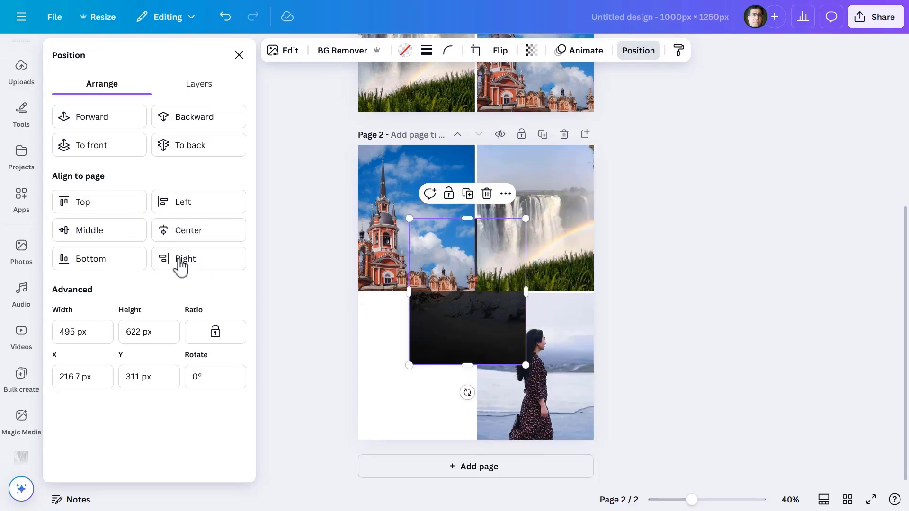
pyautogui.click(115, 262)
pyautogui.click(187, 213)
pyautogui.click(300, 240)
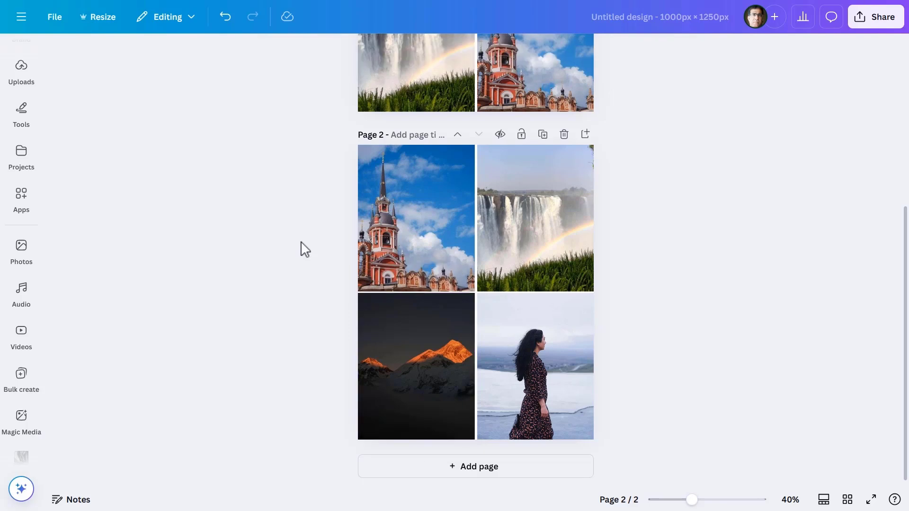
# Duplicate the reshuffled photo-grid page twice to create pages 3 and 4.
pyautogui.click(543, 136)
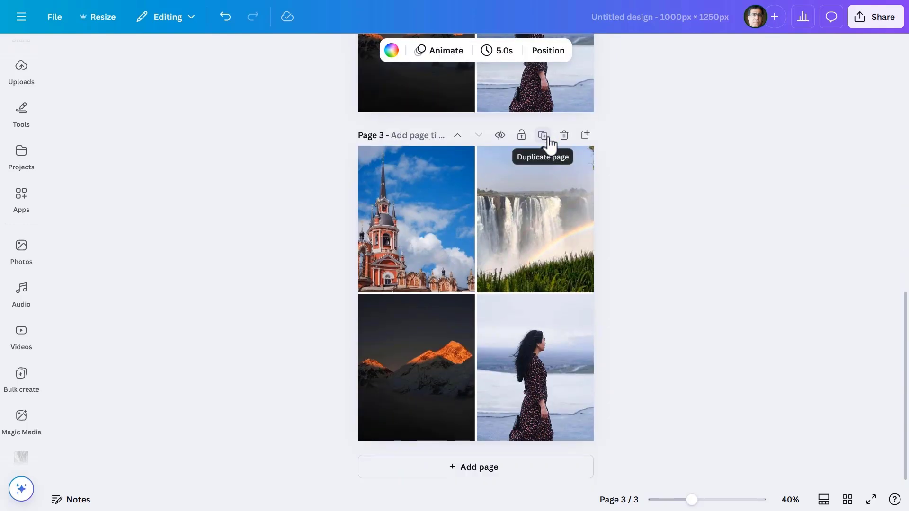
pyautogui.click(548, 137)
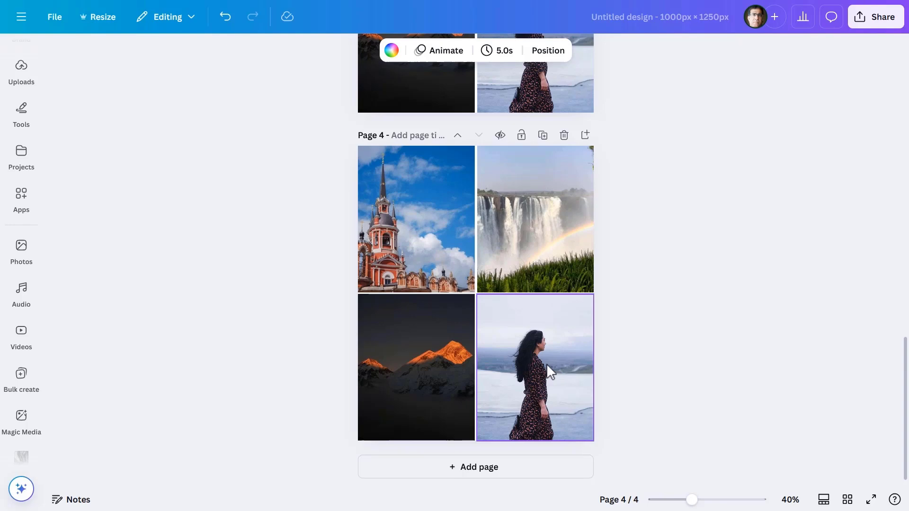
pyautogui.click(546, 364)
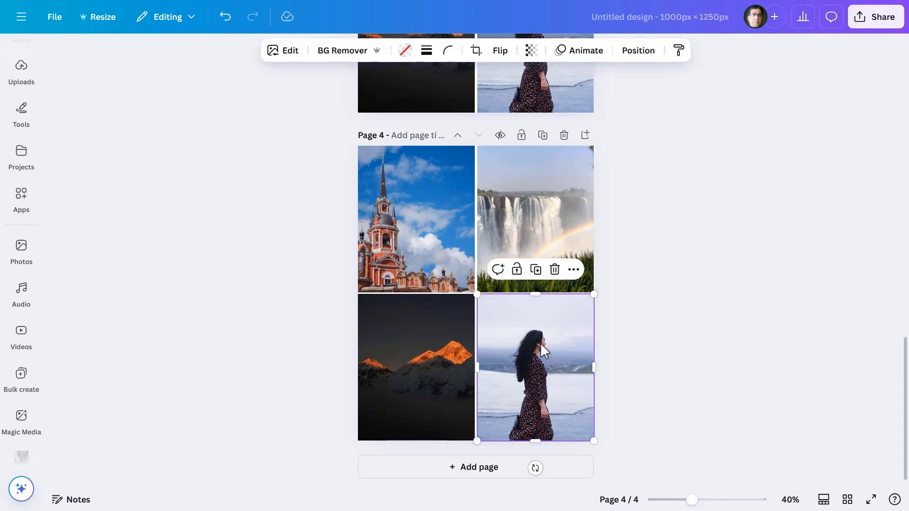
# Centre the woman, church and mountain photos on page 4 horizontally and vertically.
pyautogui.click(647, 56)
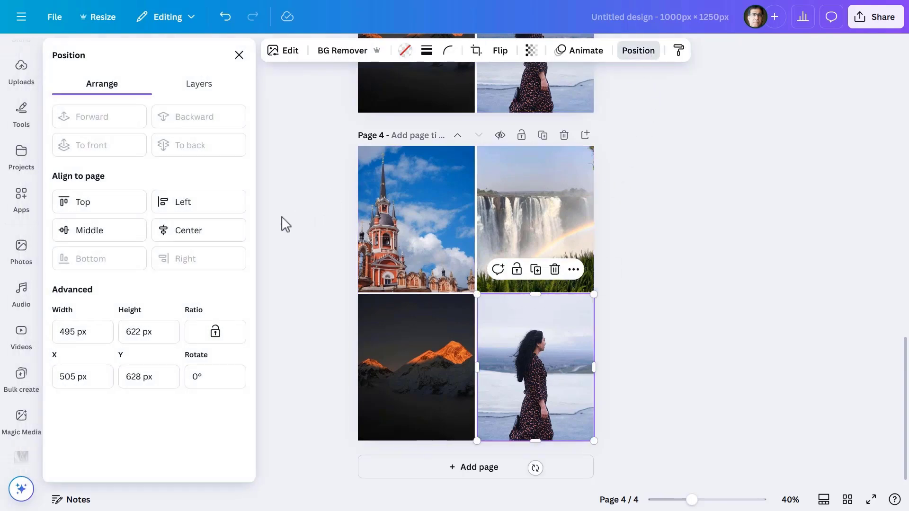
pyautogui.click(197, 230)
pyautogui.click(129, 232)
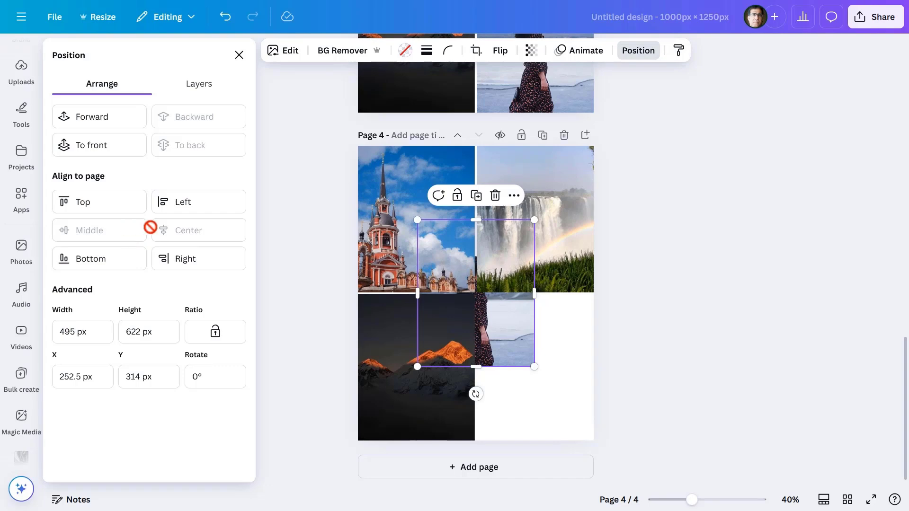
pyautogui.click(367, 218)
pyautogui.click(205, 235)
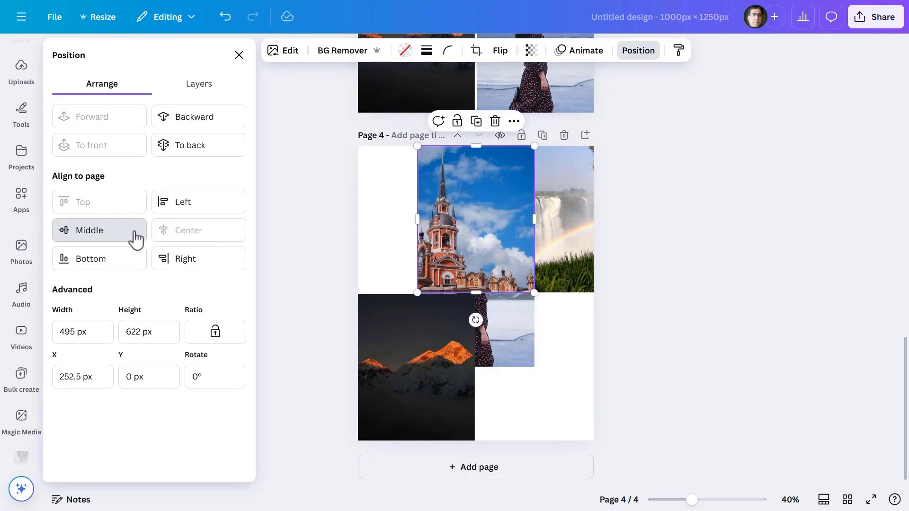
pyautogui.click(132, 239)
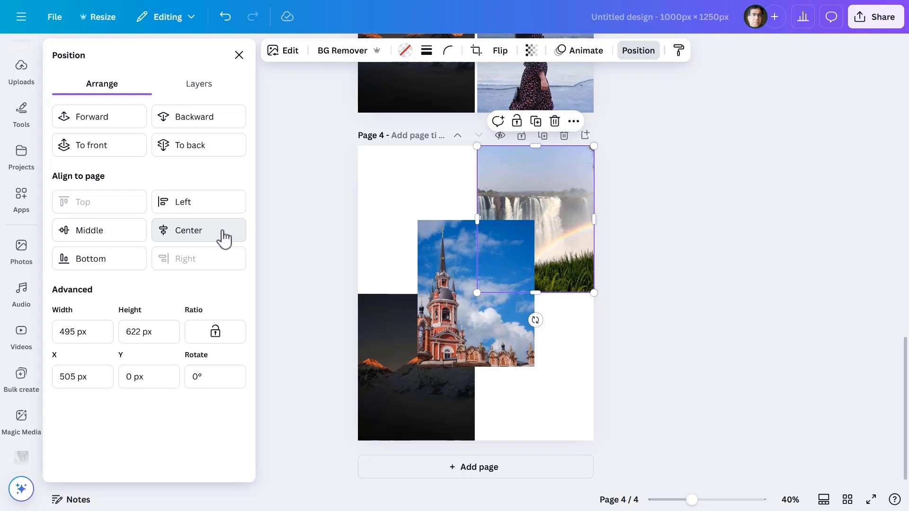
pyautogui.click(380, 320)
pyautogui.click(180, 229)
pyautogui.click(129, 234)
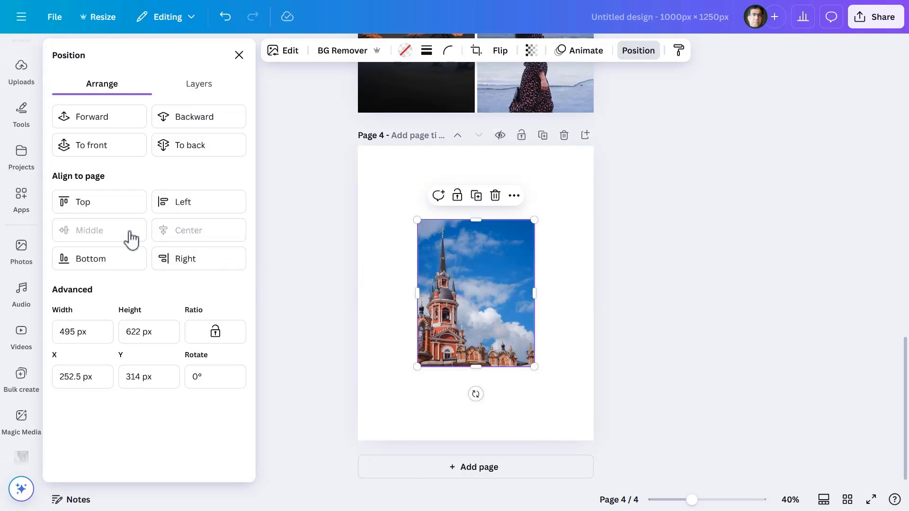
# Move the woman photo's layer to the top of page 4's layer list.
pyautogui.click(196, 90)
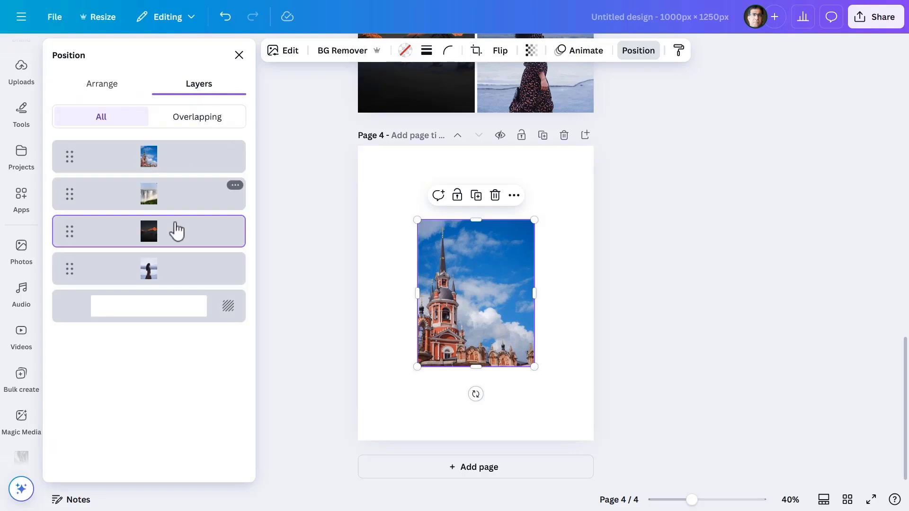
pyautogui.moveTo(171, 271); pyautogui.dragTo(172, 144)
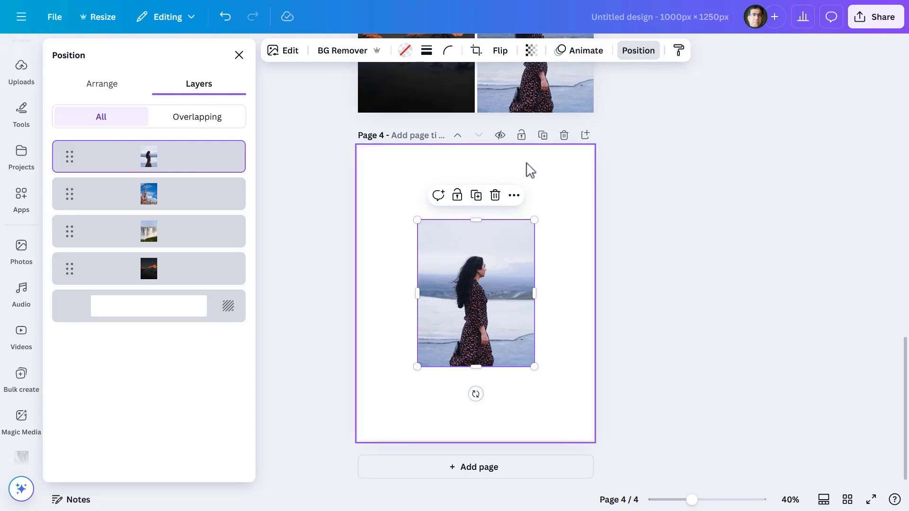
# Duplicate page 4 as page 5 and resize its woman photo to 1000×1250 px, centred.
pyautogui.click(543, 137)
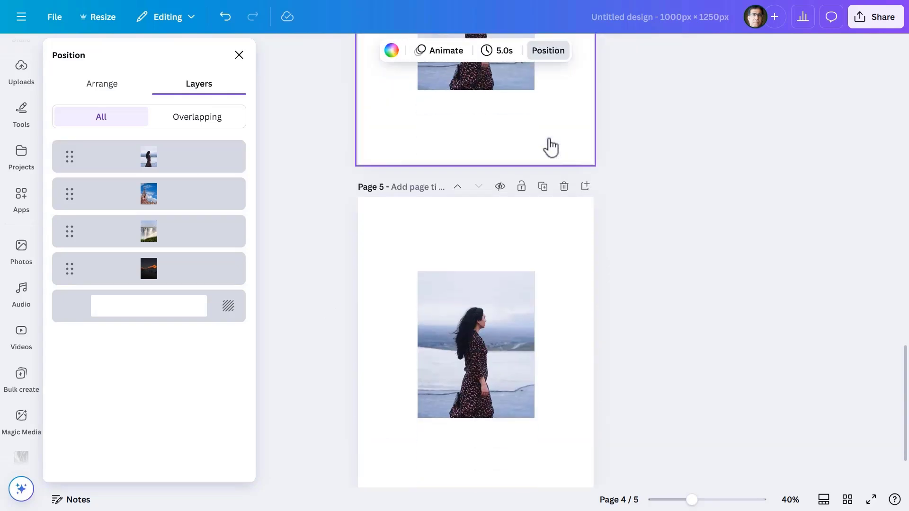
pyautogui.click(501, 261)
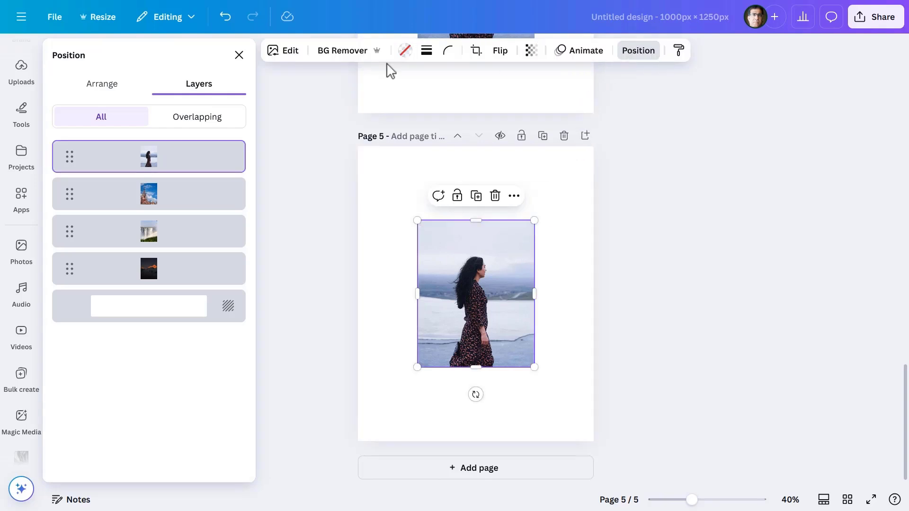
pyautogui.click(93, 92)
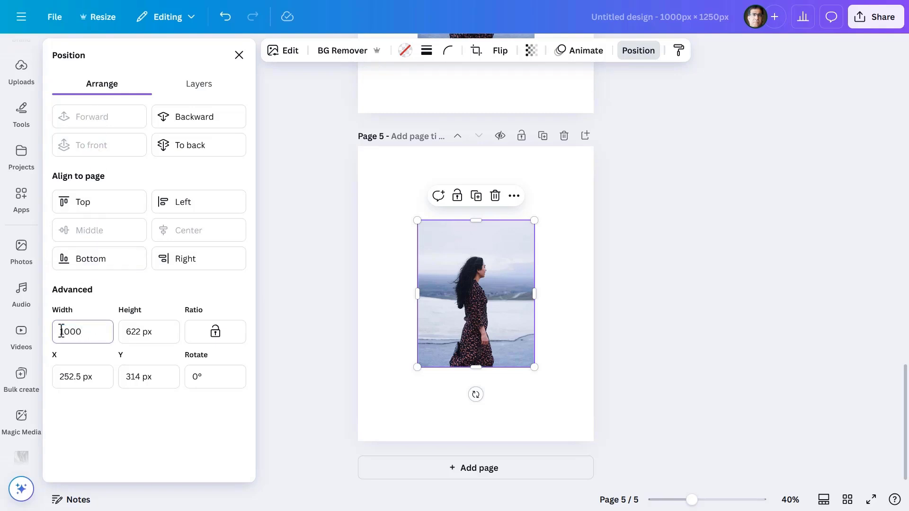
pyautogui.click(130, 332)
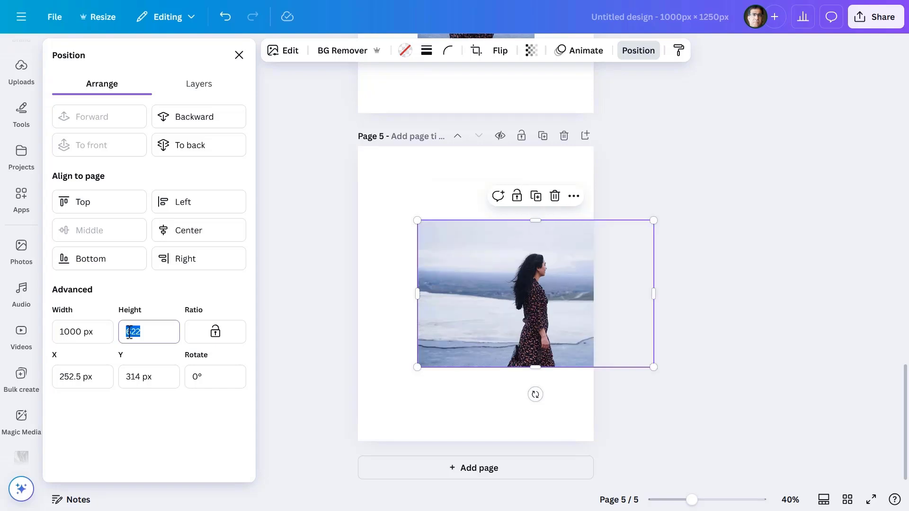
pyautogui.write('1250')
pyautogui.click(184, 233)
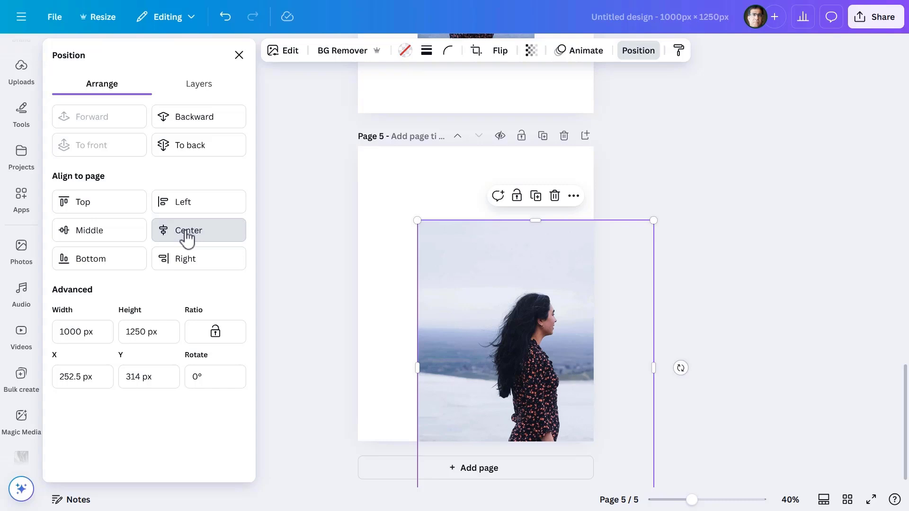
pyautogui.click(128, 244)
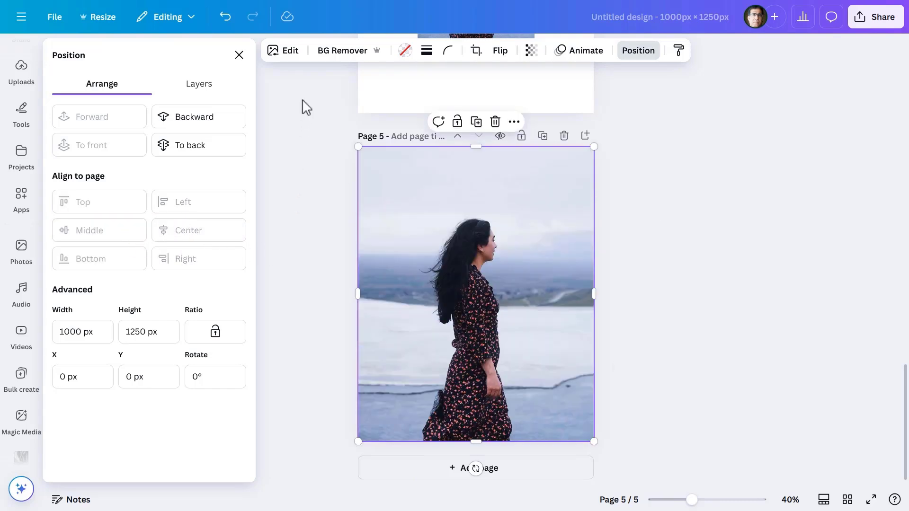
pyautogui.click(289, 52)
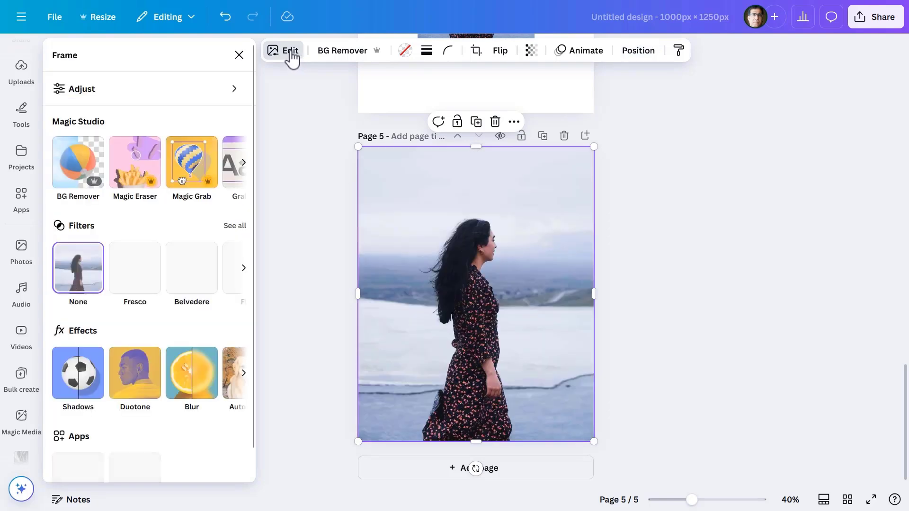
# Lower the page 5 woman photo's brightness to -70.
pyautogui.click(147, 90)
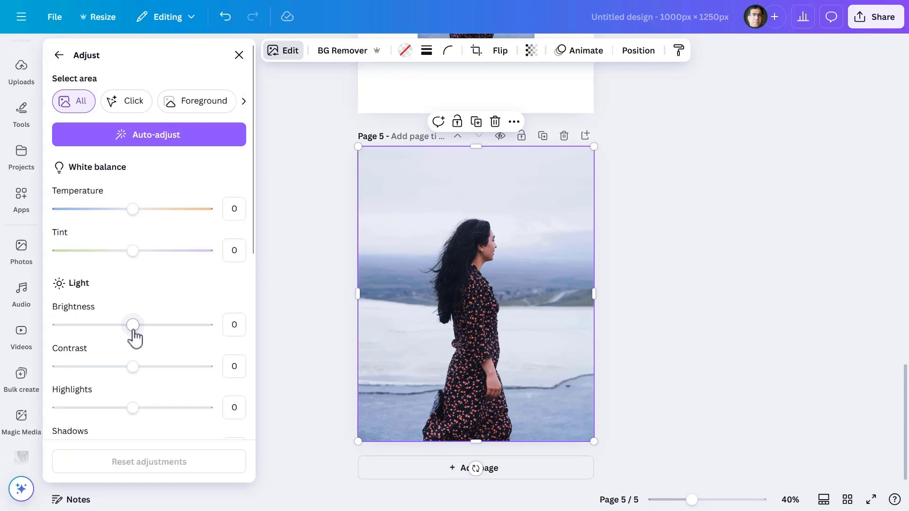
pyautogui.moveTo(133, 327); pyautogui.dragTo(83, 329)
pyautogui.moveTo(226, 329); pyautogui.dragTo(239, 331)
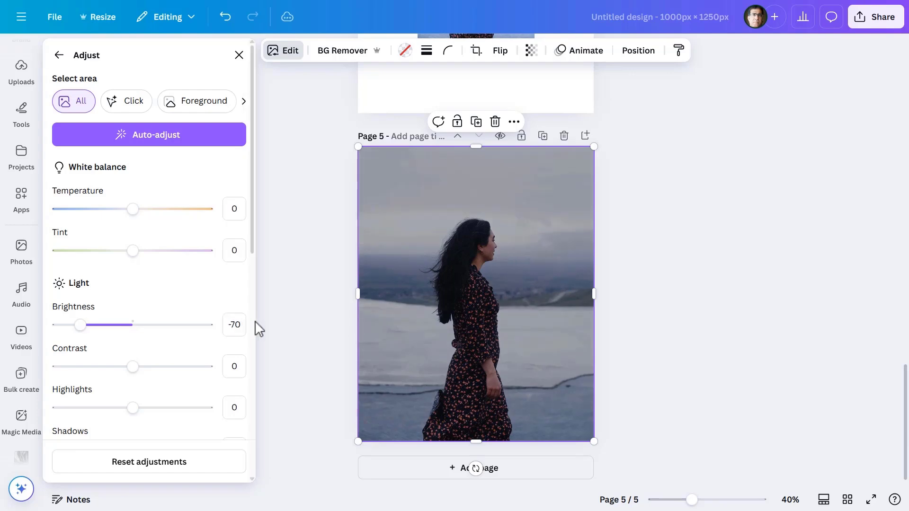
pyautogui.press('Escape')
pyautogui.scroll(3, 283, 315)
pyautogui.scroll(5, 283, 316)
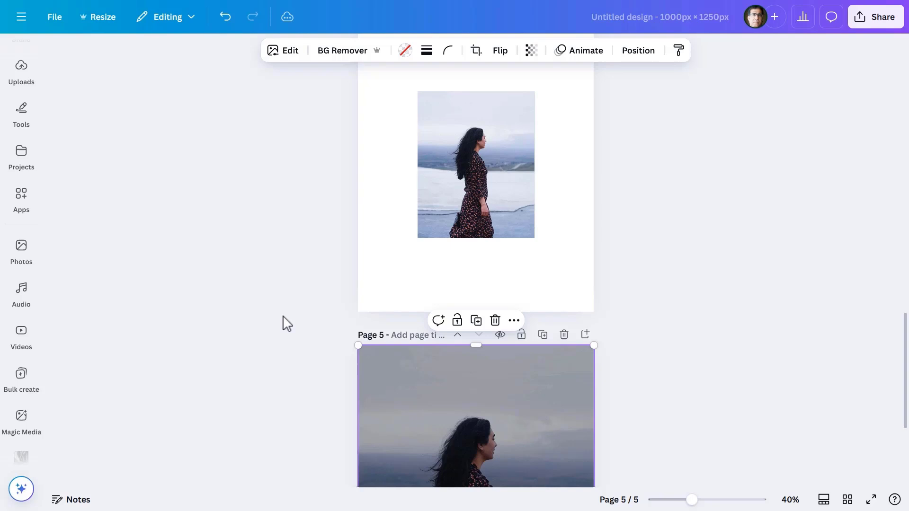
# Set page 4's background to black and apply it to all pages with Change all.
pyautogui.click(370, 194)
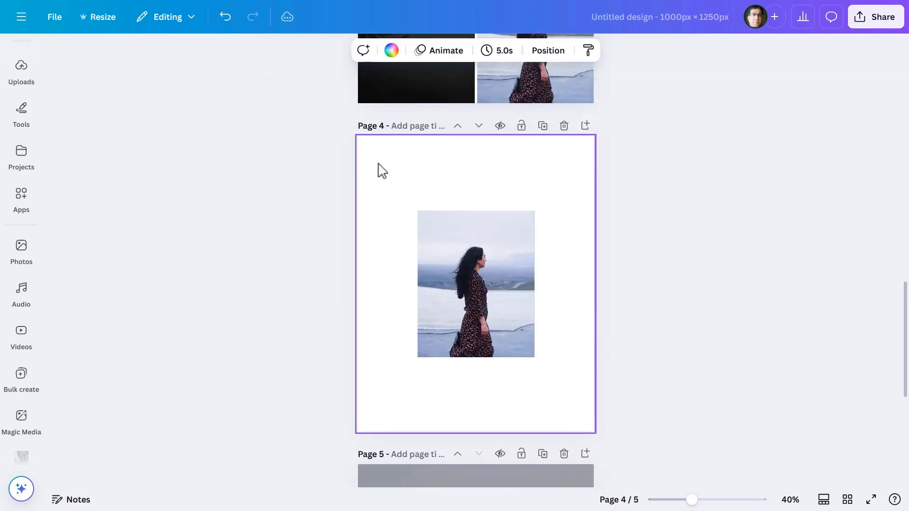
pyautogui.click(391, 51)
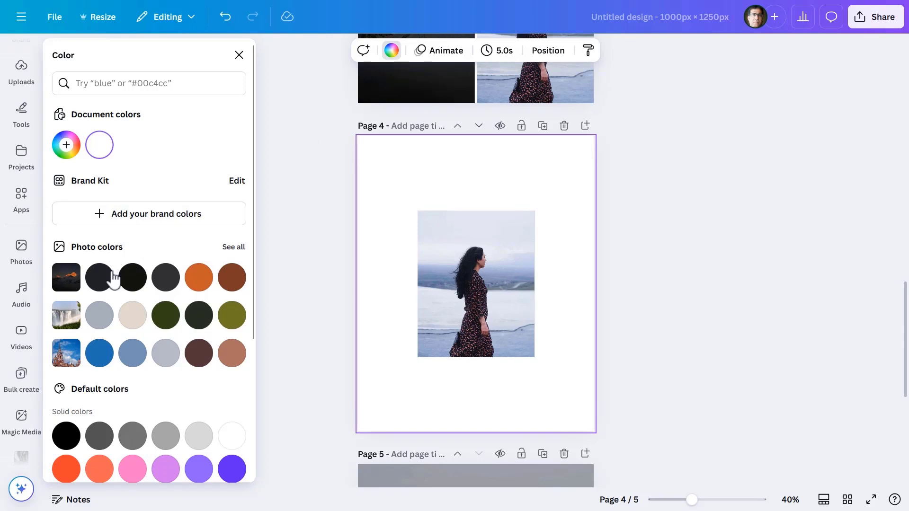
pyautogui.click(65, 435)
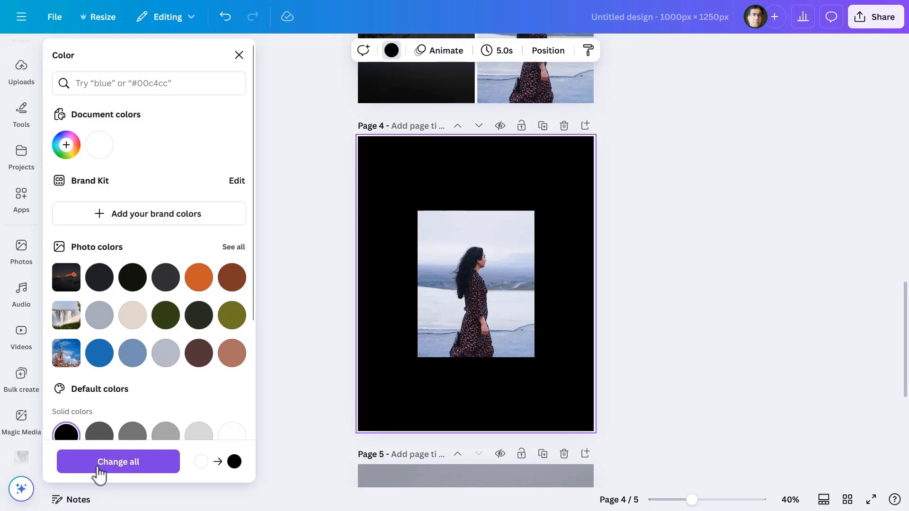
pyautogui.click(70, 477)
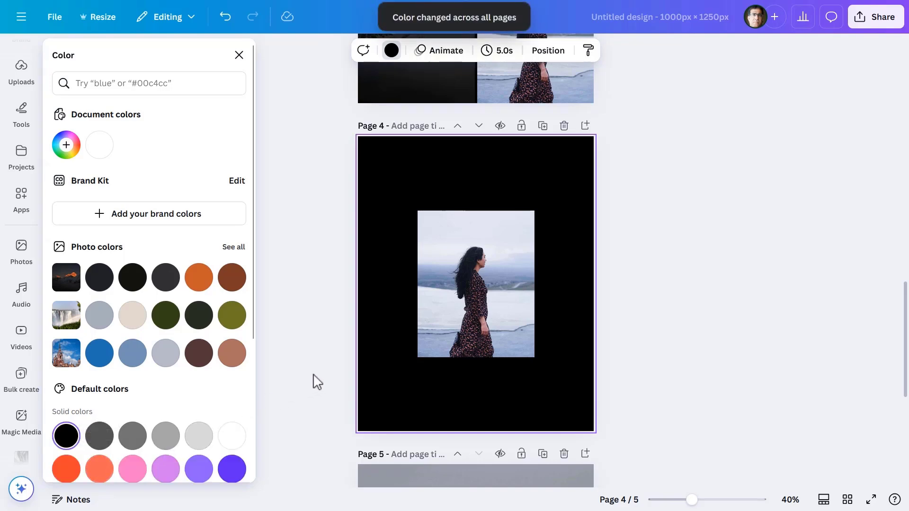
pyautogui.scroll(-3, 313, 374)
pyautogui.scroll(6, 319, 371)
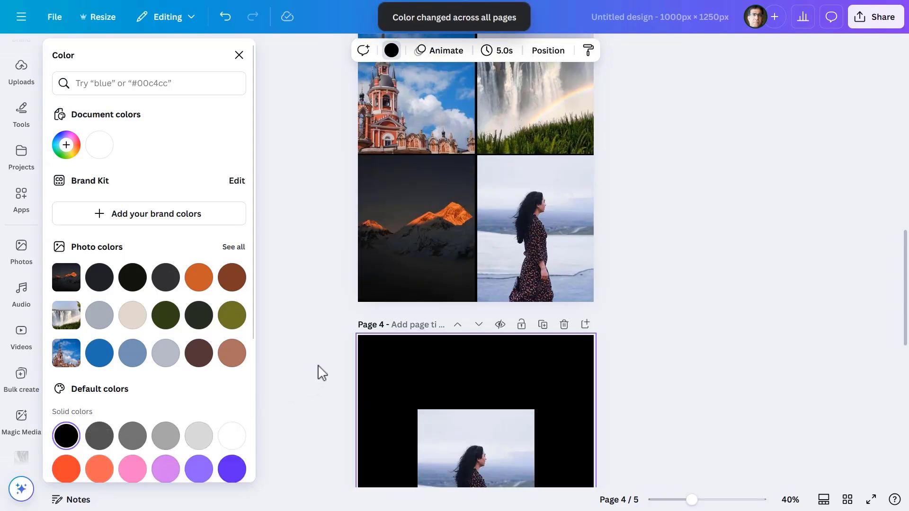
pyautogui.scroll(8, 317, 365)
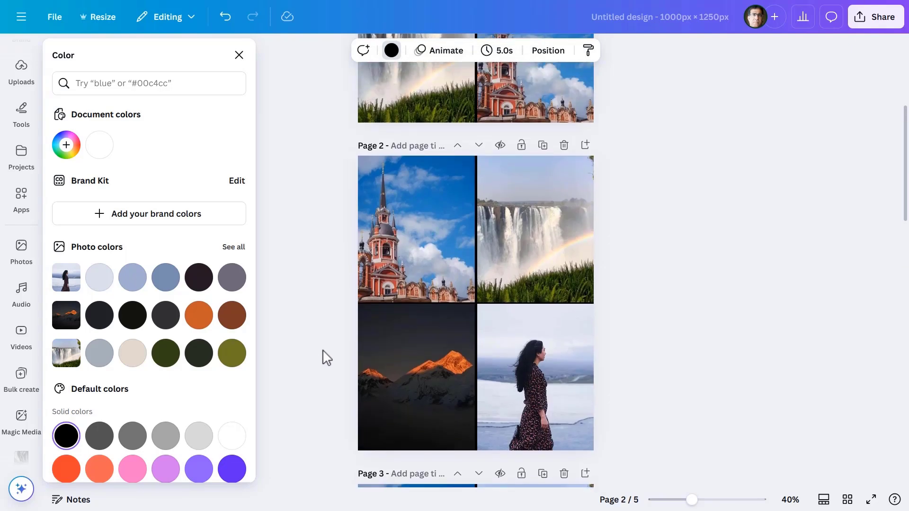
pyautogui.scroll(4, 321, 351)
# Give all four page 1 photos a Photo Zoom animation on enter with the scale at maximum.
pyautogui.click(328, 286)
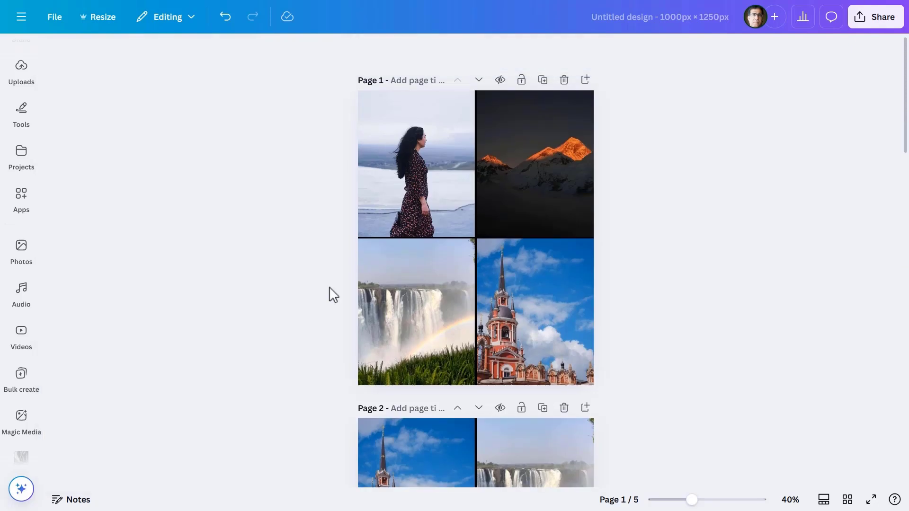
pyautogui.hotkey('ctrl', 'a')
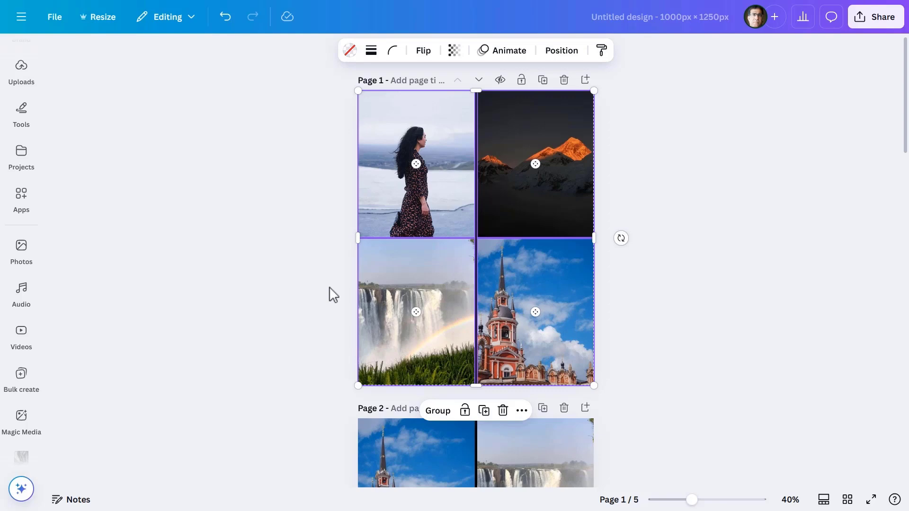
pyautogui.click(509, 51)
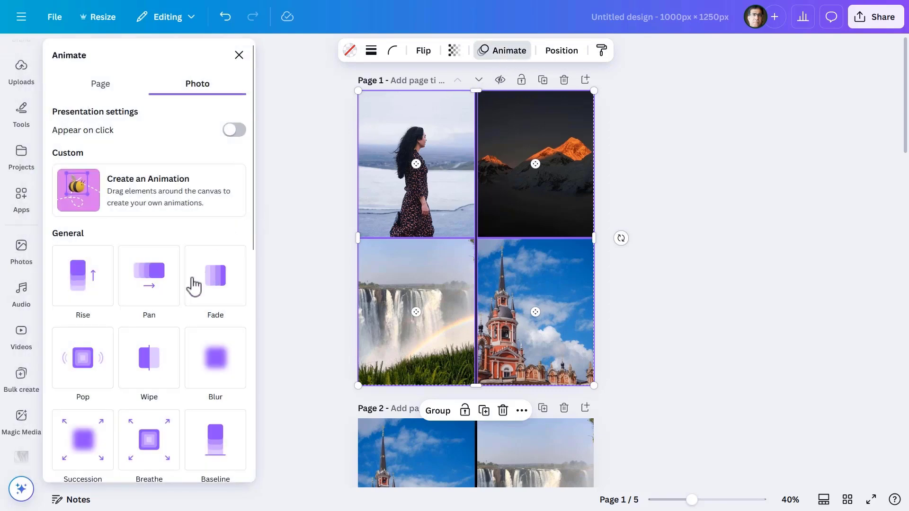
pyautogui.scroll(-4, 178, 311)
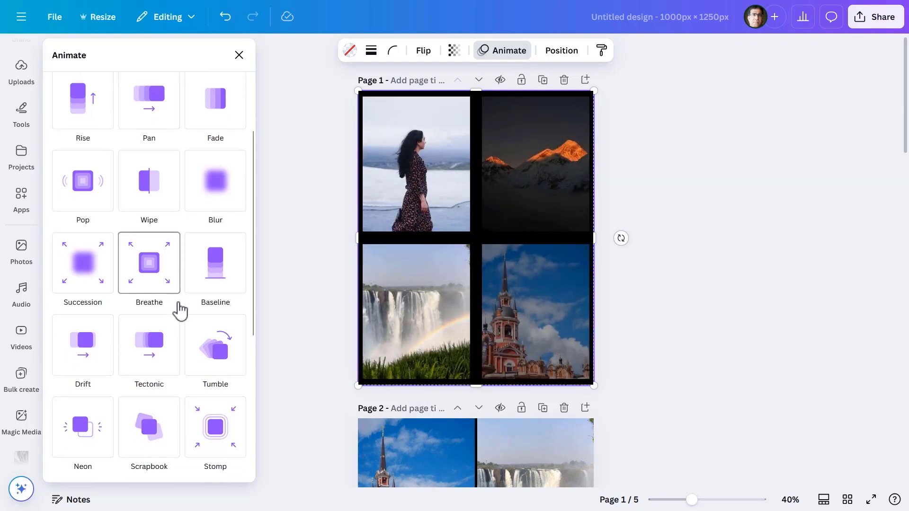
pyautogui.scroll(-6, 179, 311)
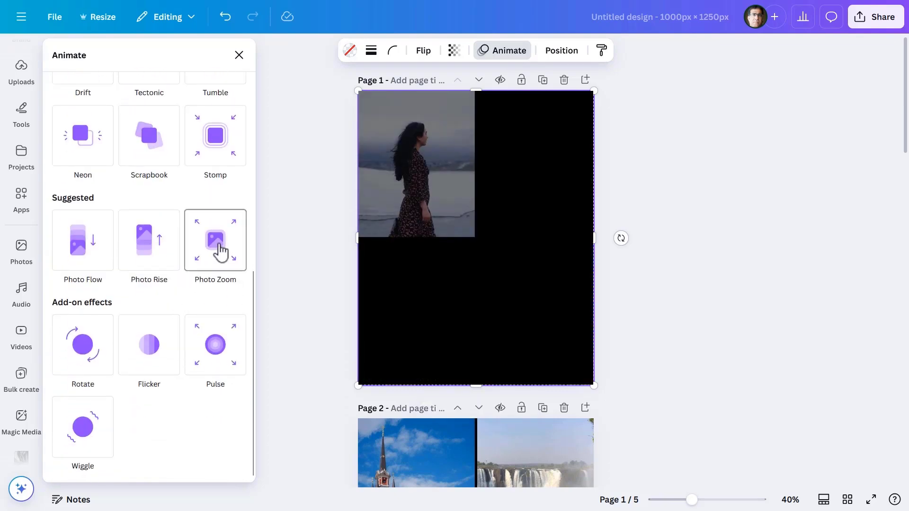
pyautogui.click(220, 250)
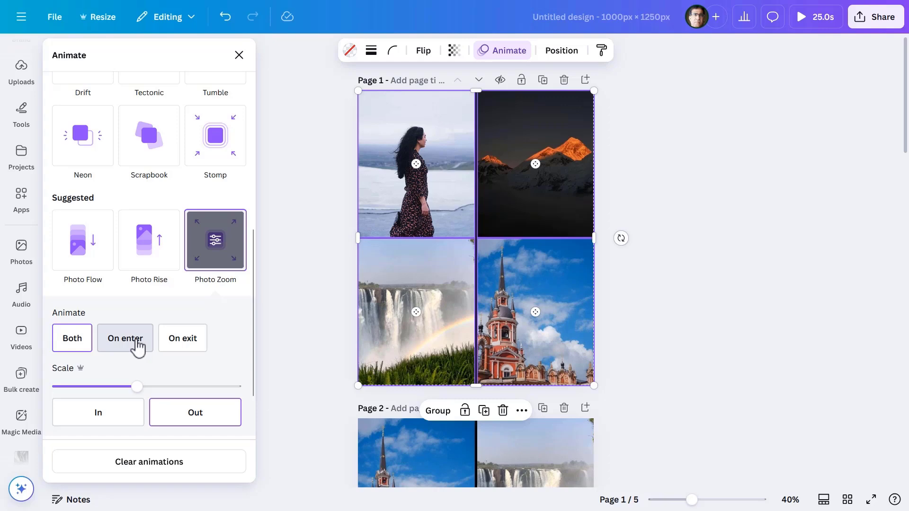
pyautogui.click(137, 342)
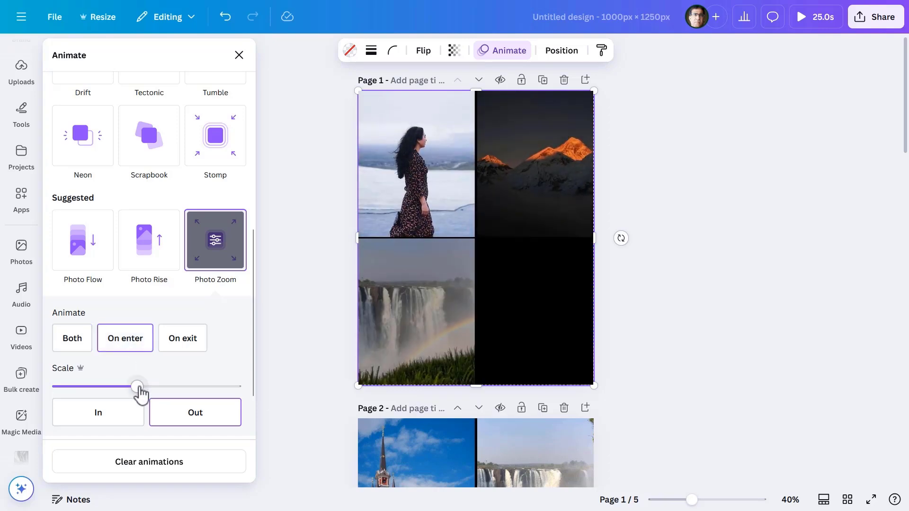
pyautogui.moveTo(140, 386); pyautogui.dragTo(257, 405)
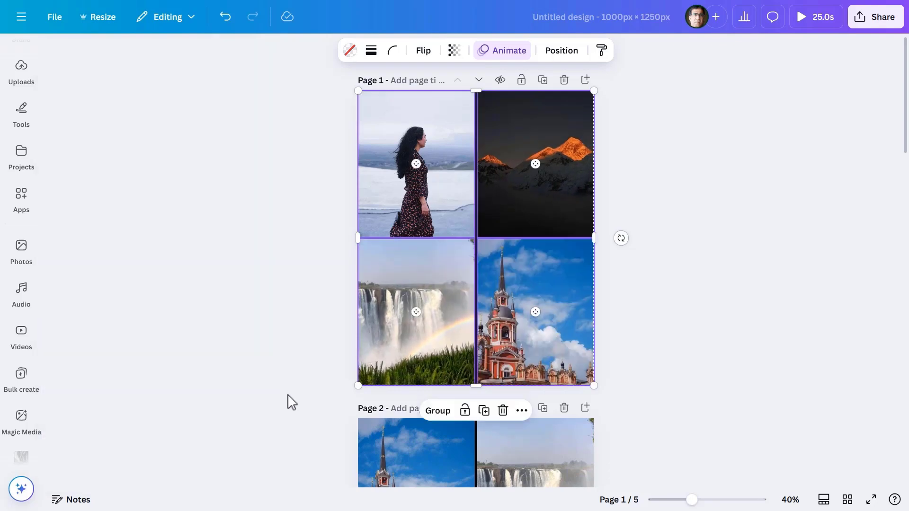
pyautogui.scroll(-5, 288, 395)
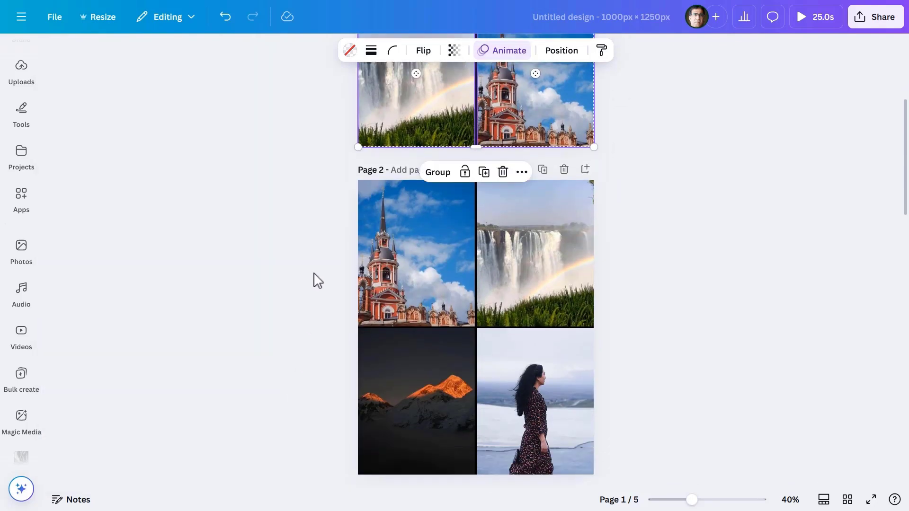
# Apply a Fade animation on exit to all four page 2 photos at the slowest speed.
pyautogui.click(313, 272)
pyautogui.hotkey('ctrl', 'a')
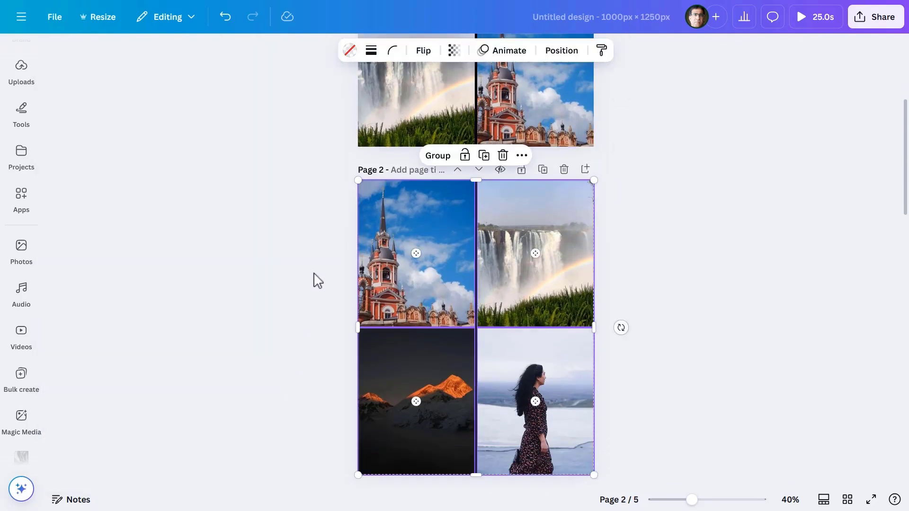
pyautogui.click(507, 53)
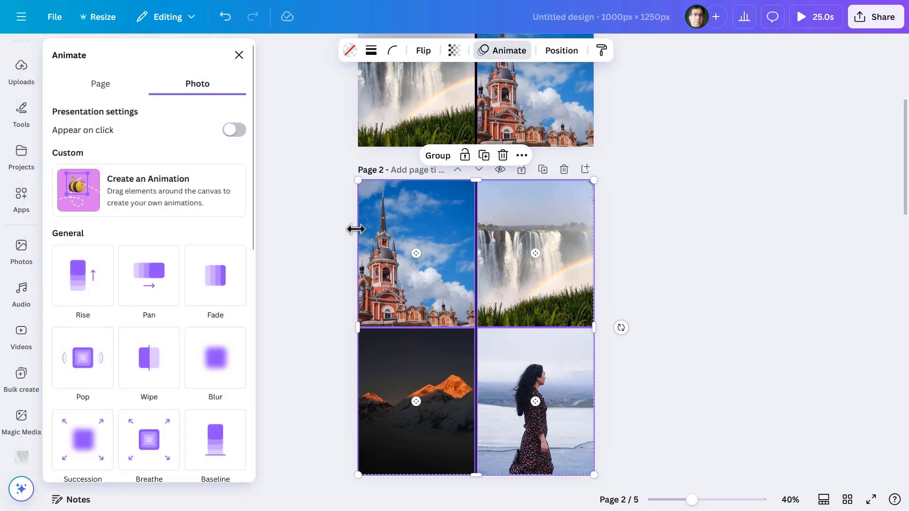
pyautogui.scroll(-3, 203, 336)
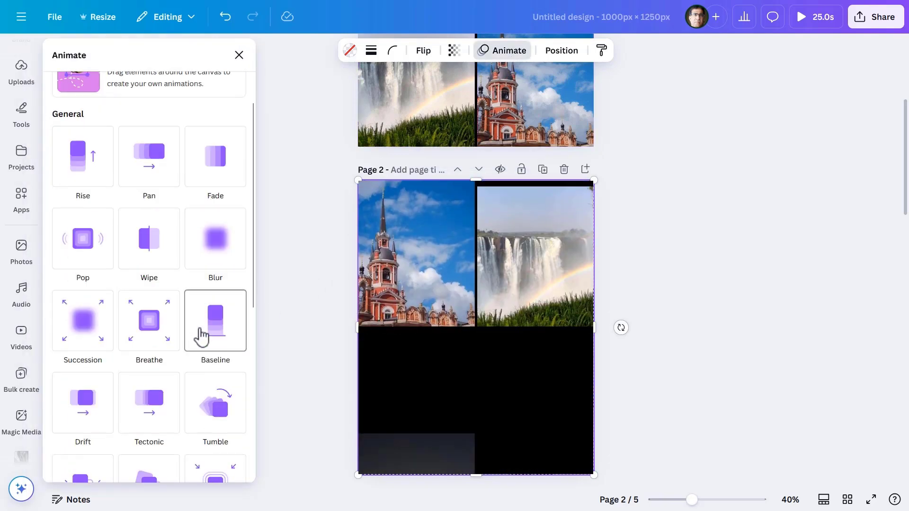
pyautogui.scroll(-2, 201, 336)
pyautogui.scroll(3, 201, 336)
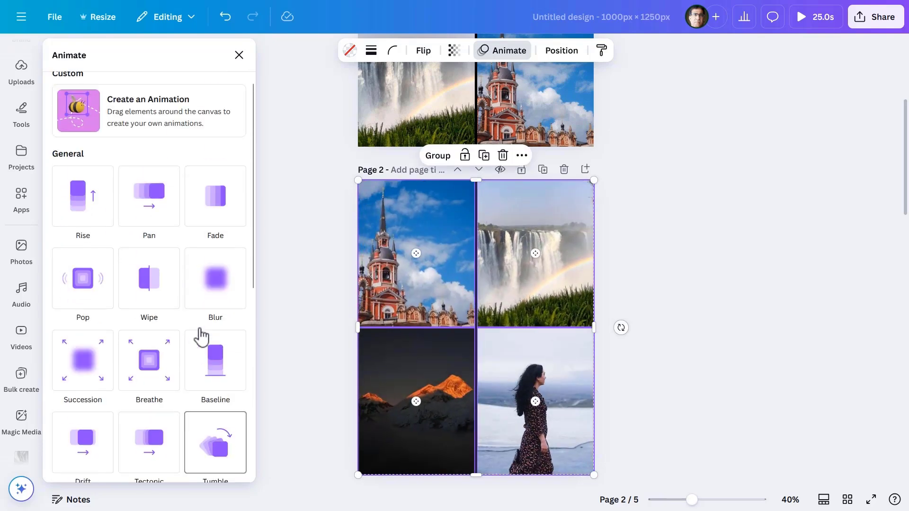
pyautogui.click(217, 201)
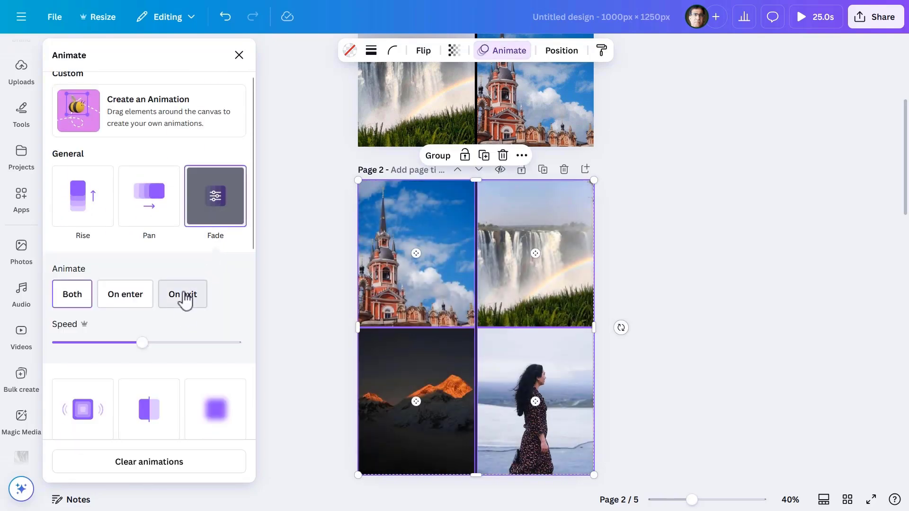
pyautogui.click(184, 296)
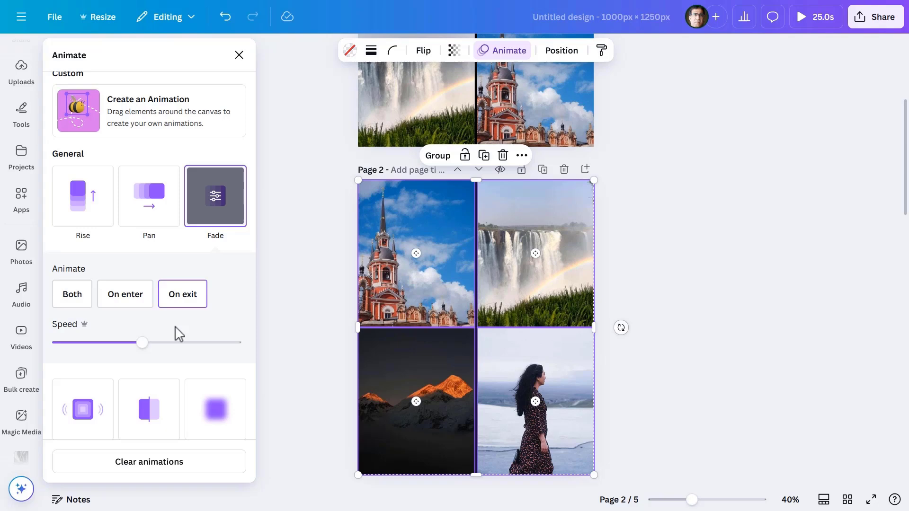
pyautogui.moveTo(142, 343); pyautogui.dragTo(59, 345)
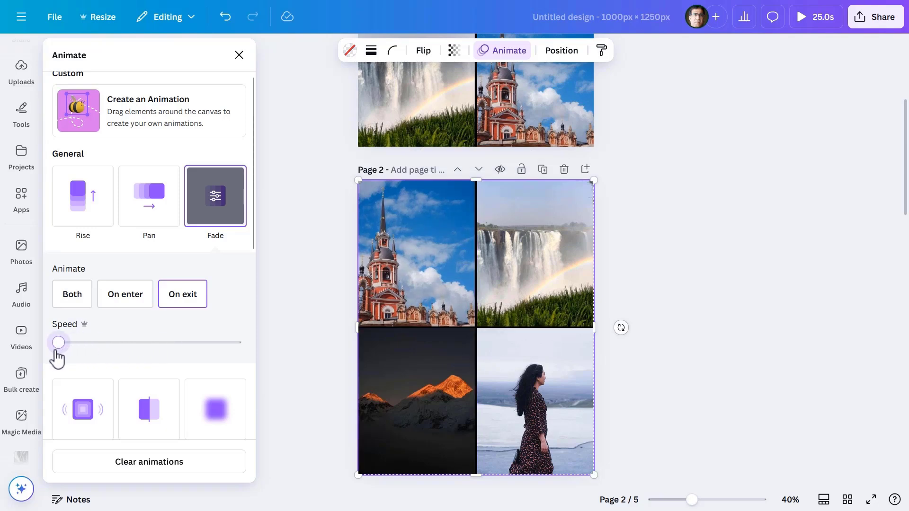
# Give all four page 3 photos a Pan animation with speed lowered below default.
pyautogui.click(283, 333)
pyautogui.scroll(-3, 283, 333)
pyautogui.scroll(-5, 283, 333)
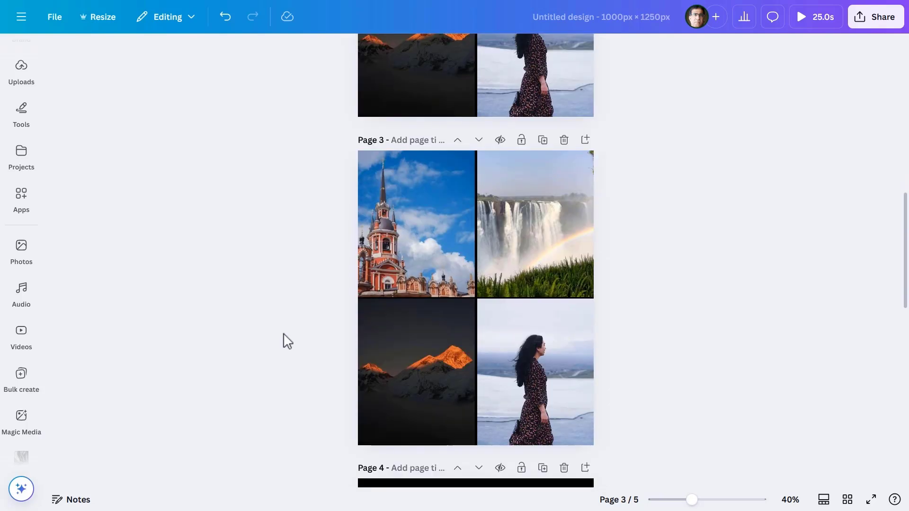
pyautogui.hotkey('ctrl', 'a')
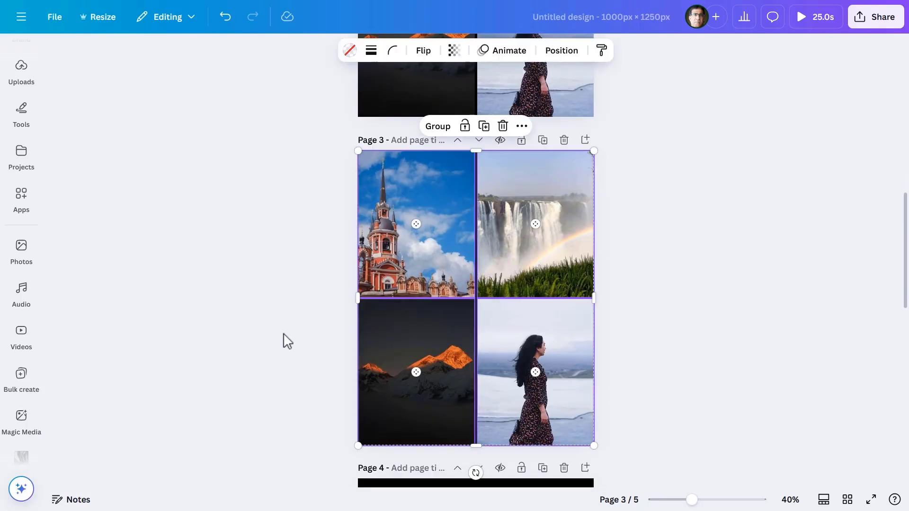
pyautogui.click(516, 51)
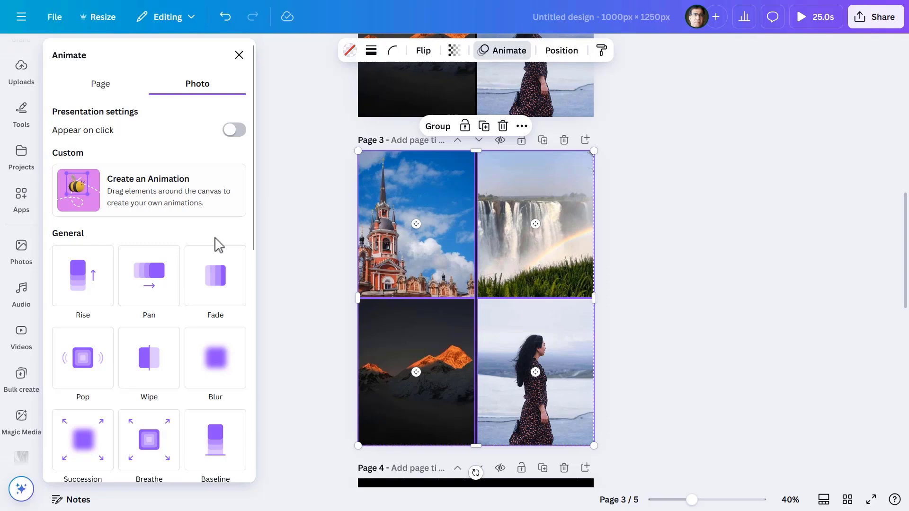
pyautogui.click(168, 296)
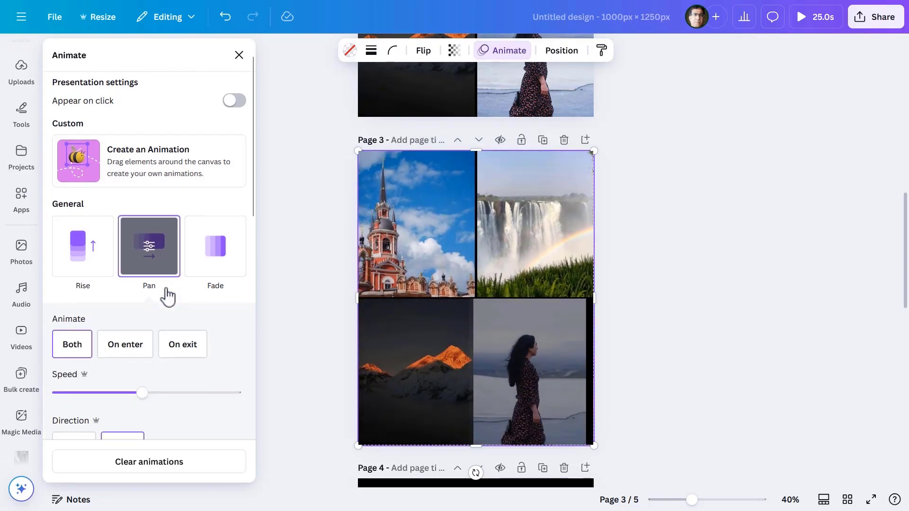
pyautogui.moveTo(142, 392); pyautogui.dragTo(86, 403)
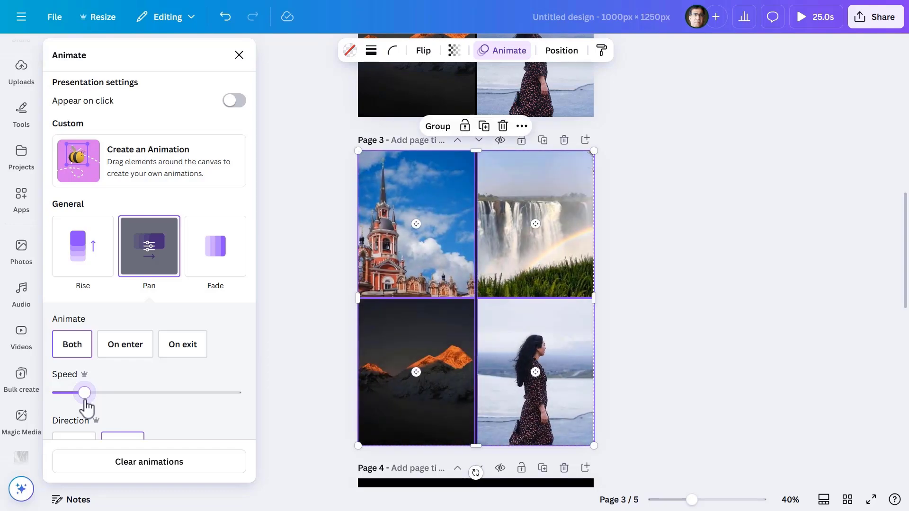
# Move past page 4 and select the full-page woman-by-the-sea video on page 5.
pyautogui.click(279, 395)
pyautogui.scroll(-3, 280, 395)
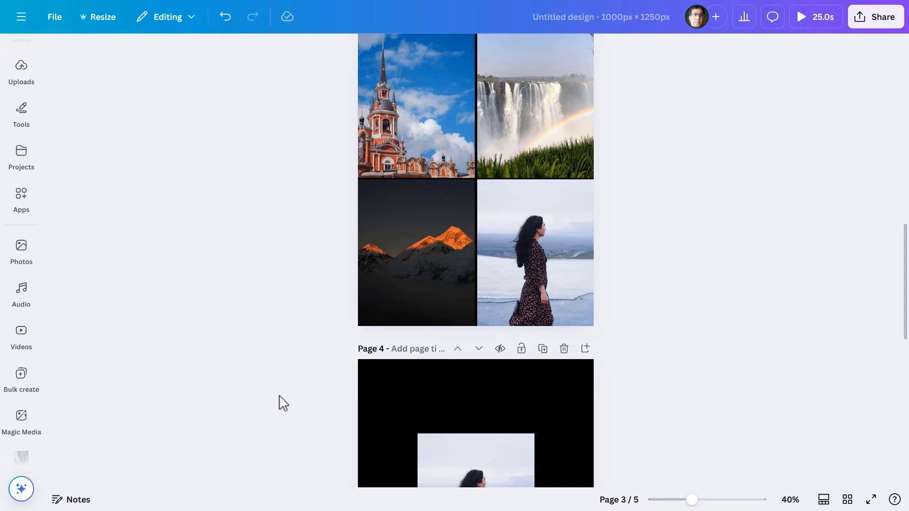
pyautogui.scroll(-4, 279, 395)
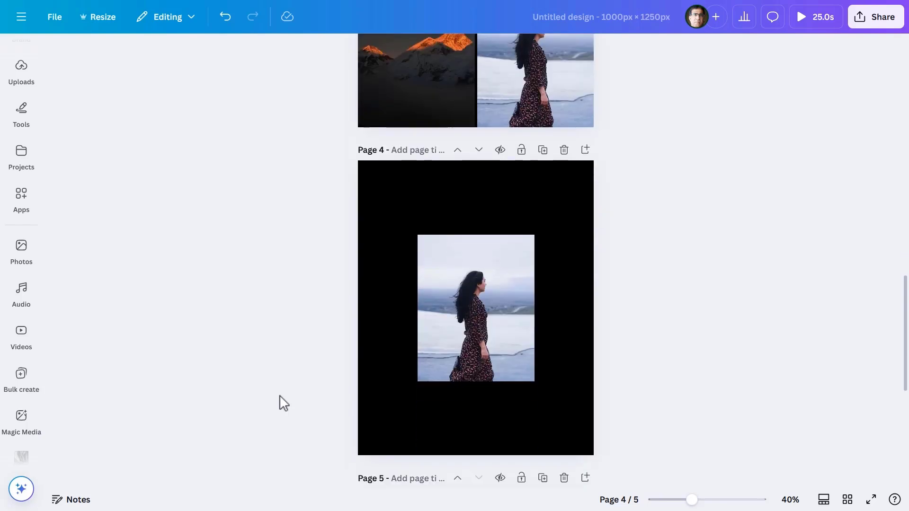
pyautogui.scroll(-7, 279, 395)
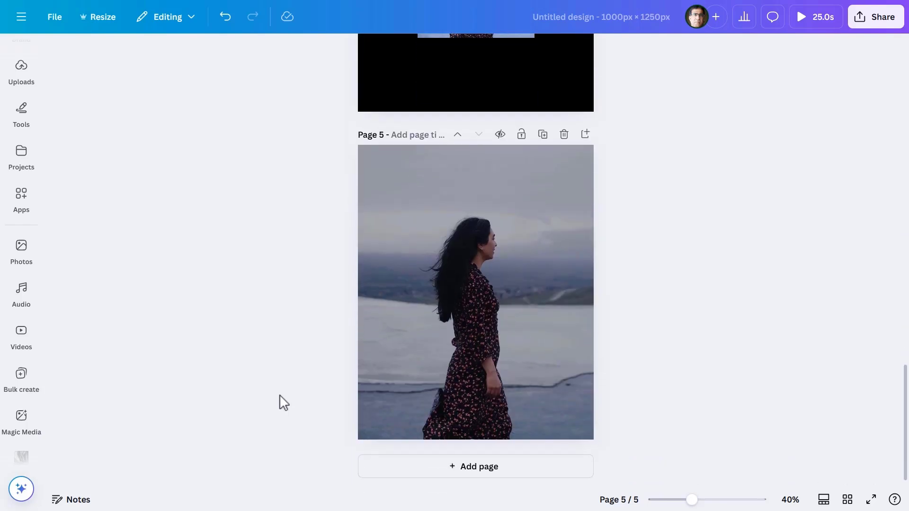
pyautogui.click(472, 349)
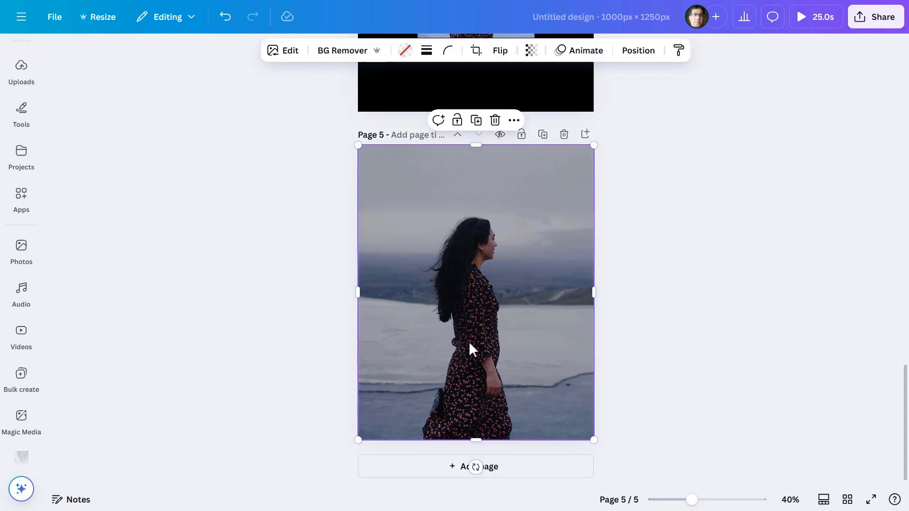
# Add a text box on page 5 reading 'Travel' and 'Today' on two lines.
pyautogui.press('Escape')
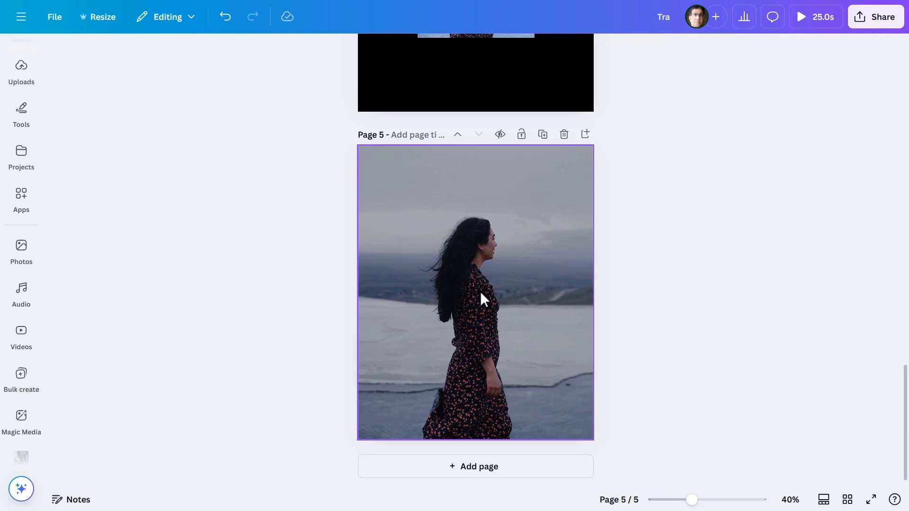
pyautogui.write('tT')
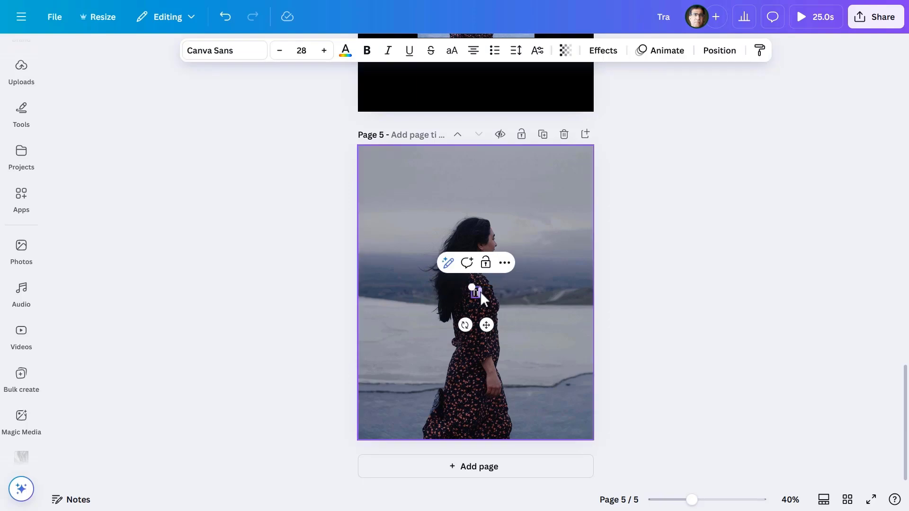
pyautogui.write('ravel')
pyautogui.press('Return')
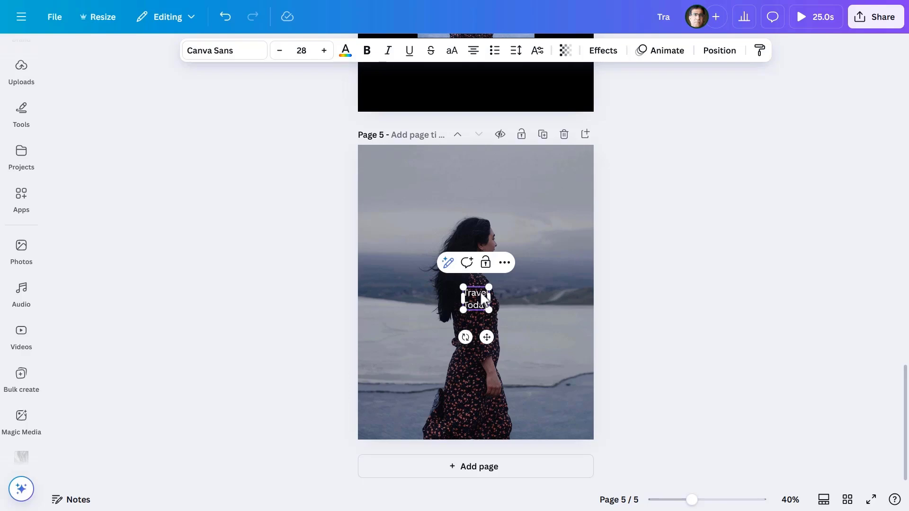
pyautogui.press('Escape')
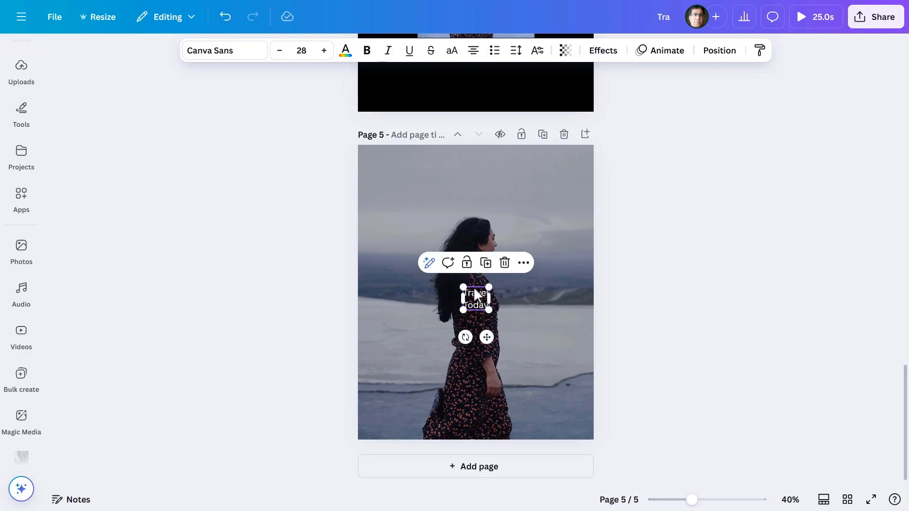
# Set the TRAVEL TODAY heading to the Greenth Grunge font at size 96.
pyautogui.click(248, 56)
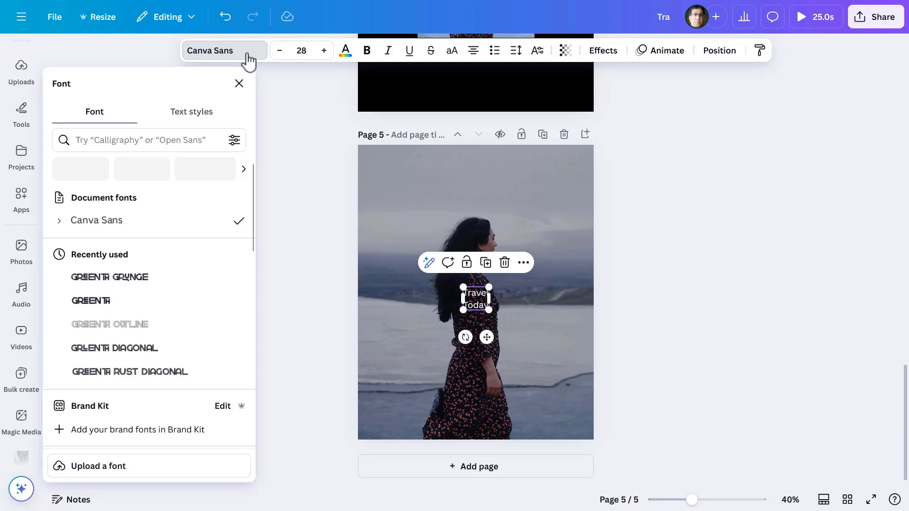
pyautogui.click(123, 279)
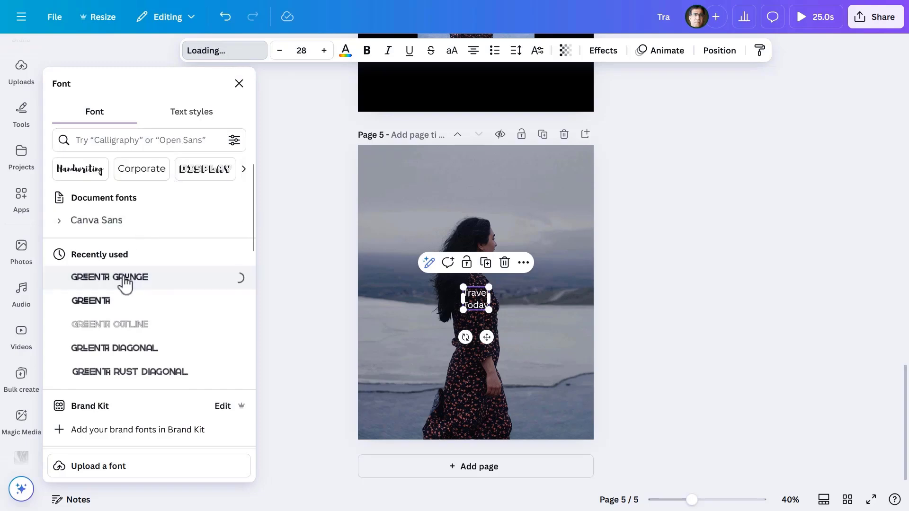
pyautogui.click(313, 56)
pyautogui.scroll(-3, 303, 247)
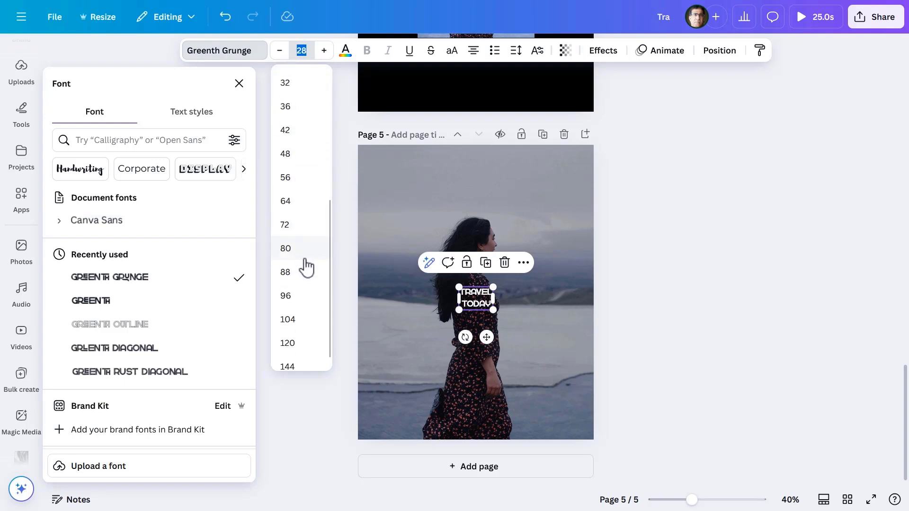
pyautogui.click(303, 285)
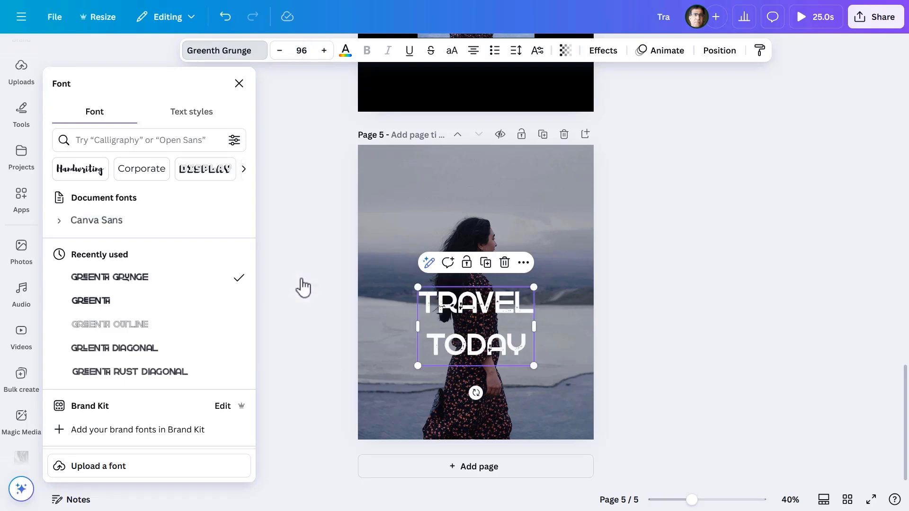
pyautogui.click(303, 286)
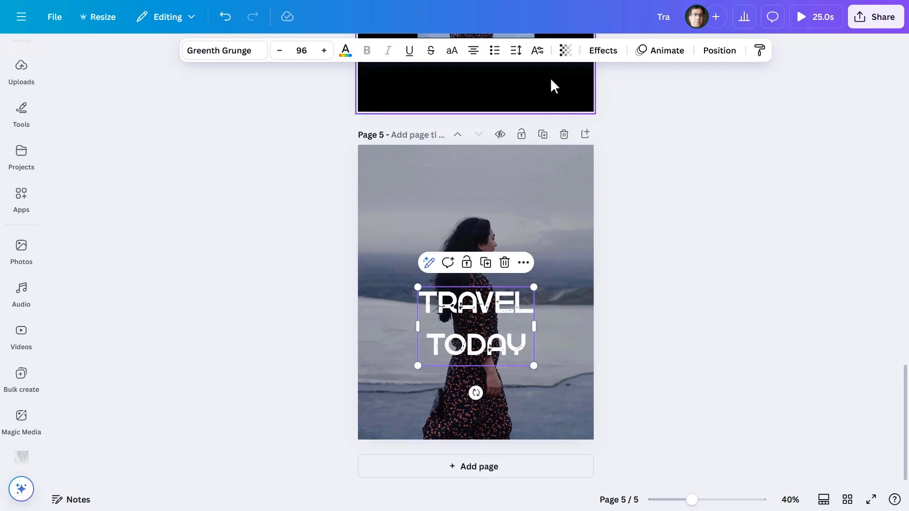
# Set TRAVEL TODAY to letter spacing -10 and line spacing 0.8, then nudge it lower.
pyautogui.click(515, 50)
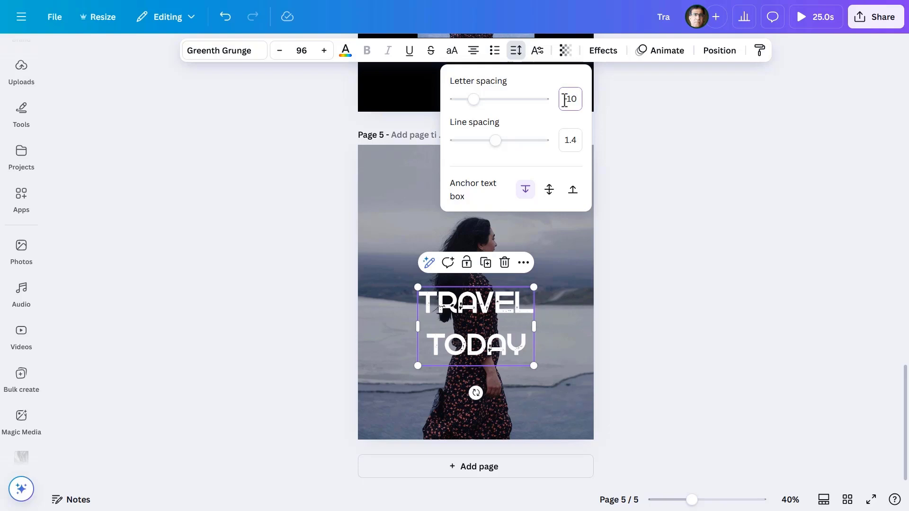
pyautogui.click(578, 141)
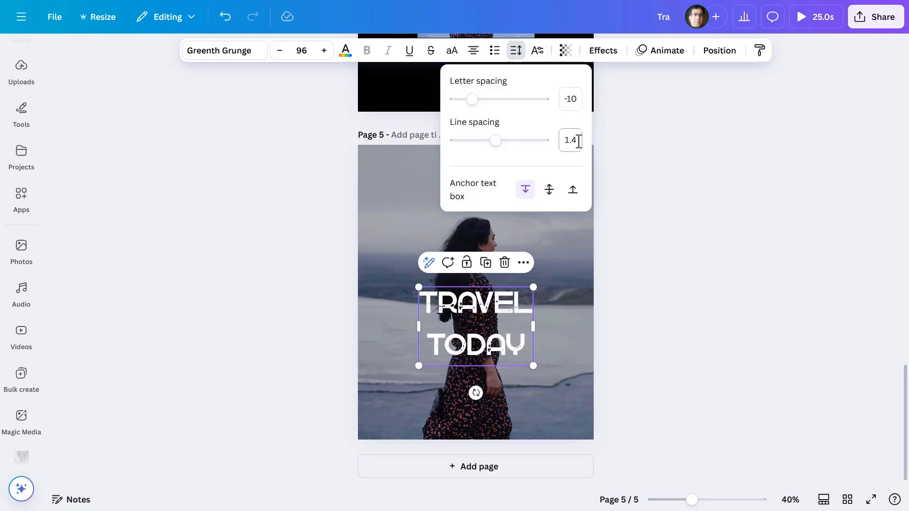
pyautogui.press('Return')
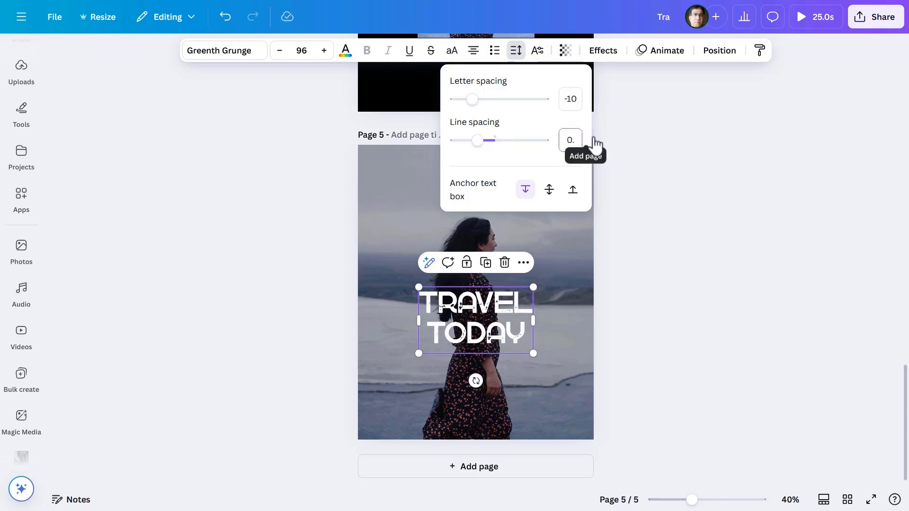
pyautogui.press('Return')
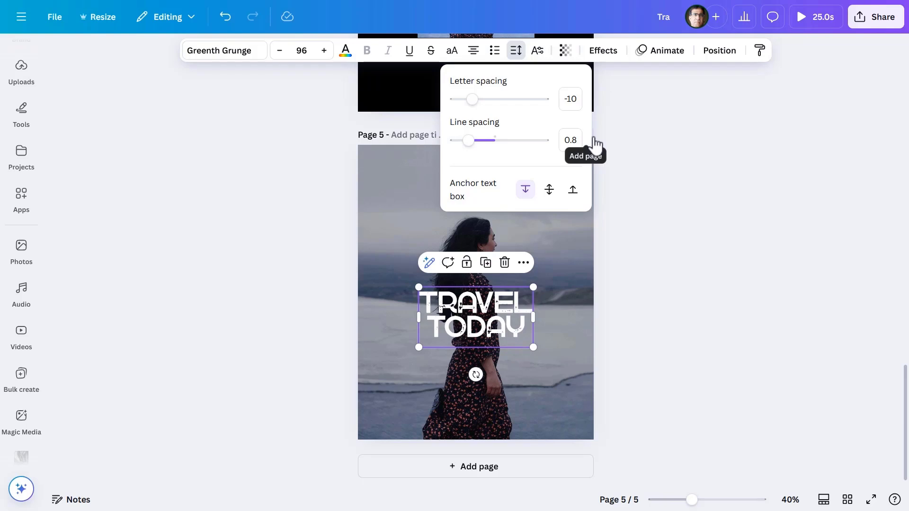
pyautogui.click(654, 179)
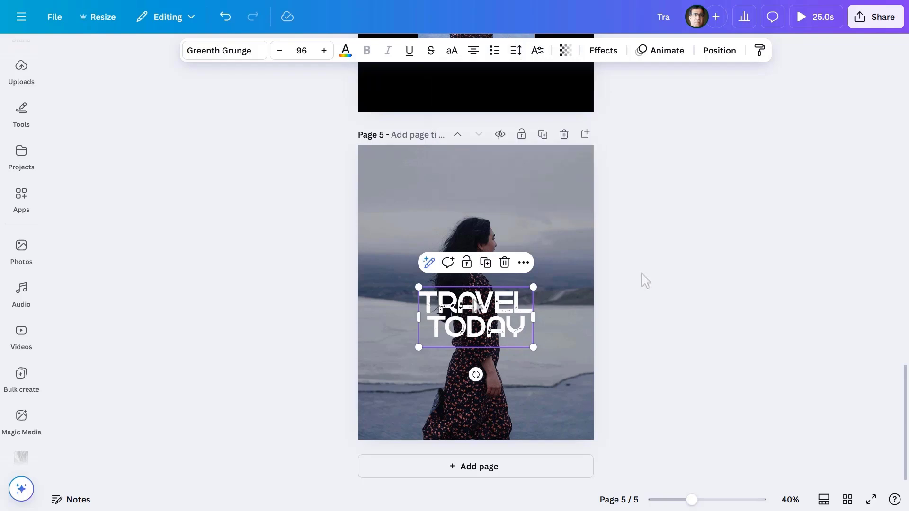
pyautogui.moveTo(472, 299); pyautogui.dragTo(477, 335)
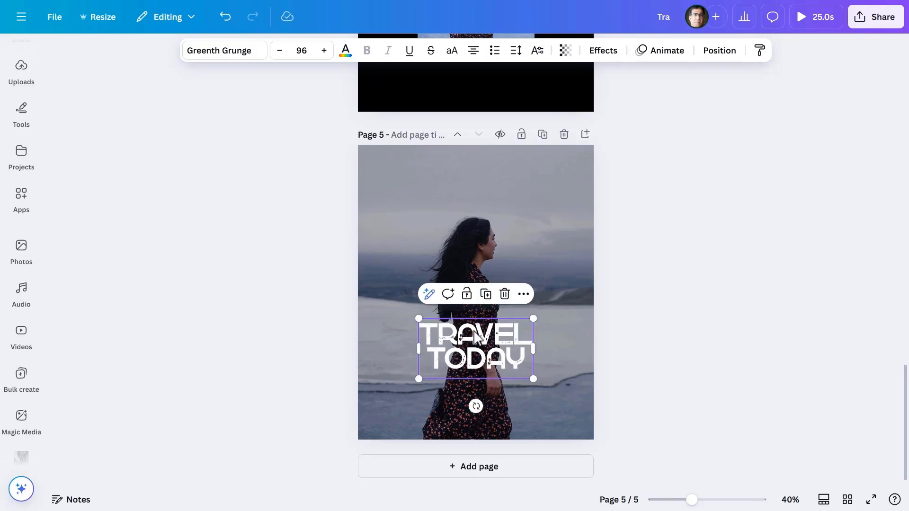
pyautogui.click(344, 268)
# Place the red BOOK NOW sticker from Elements, shrunk and centred below the heading.
pyautogui.click(21, 199)
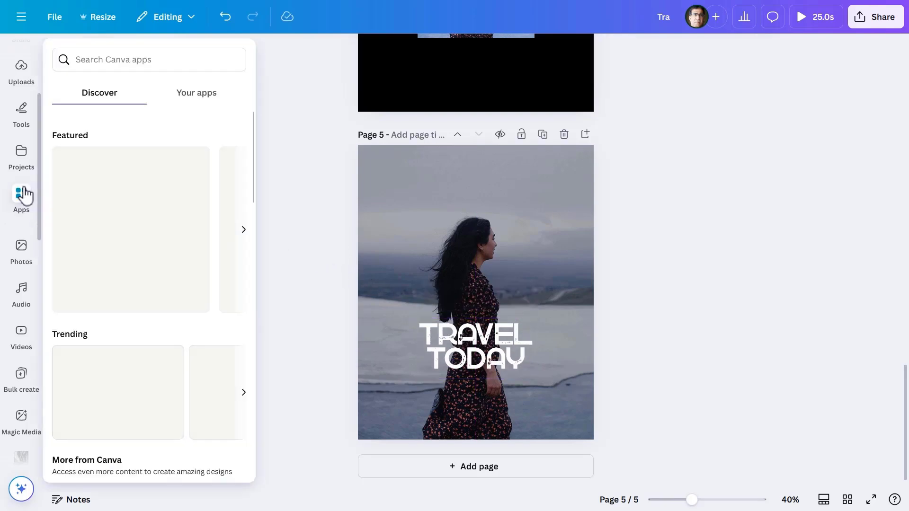
pyautogui.scroll(3, 24, 193)
pyautogui.click(21, 144)
pyautogui.click(22, 116)
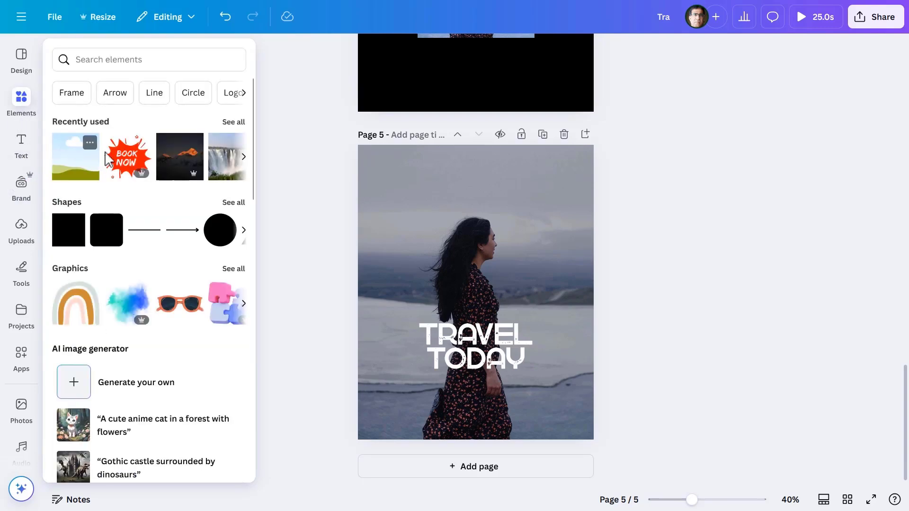
pyautogui.click(124, 160)
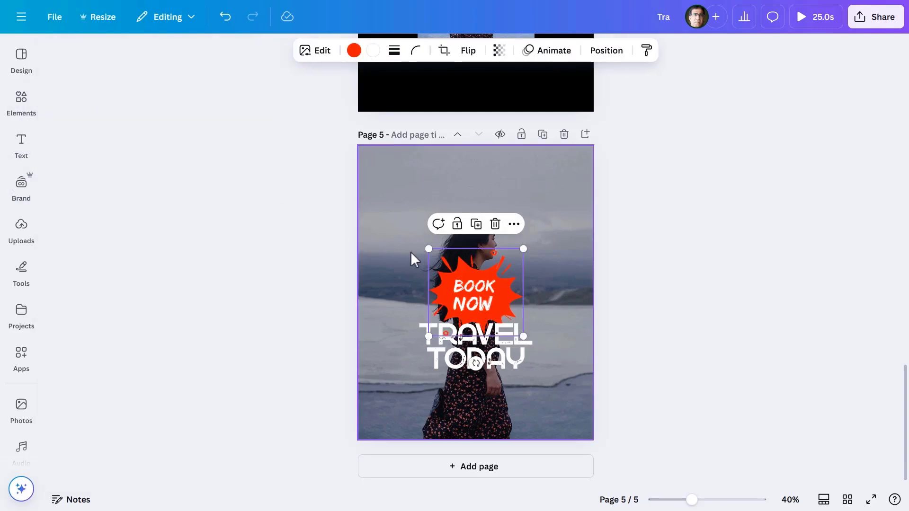
pyautogui.moveTo(430, 248); pyautogui.dragTo(471, 382)
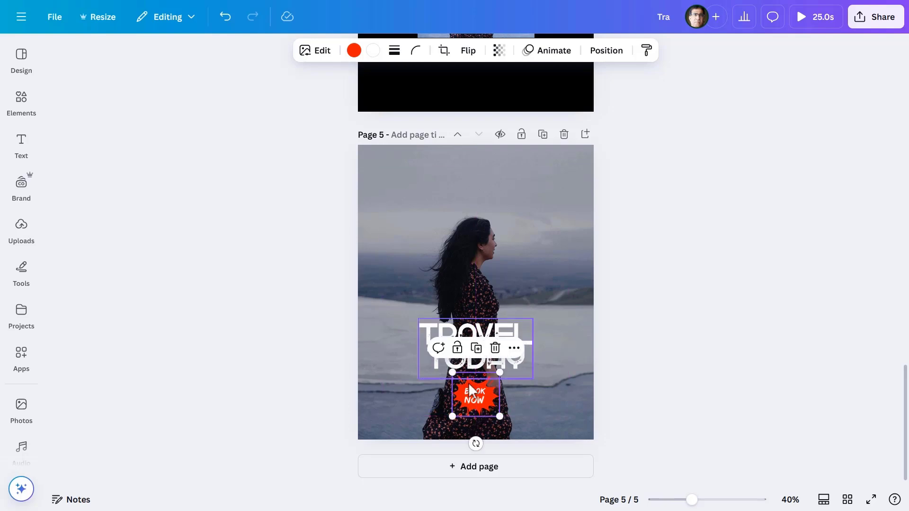
pyautogui.click(329, 352)
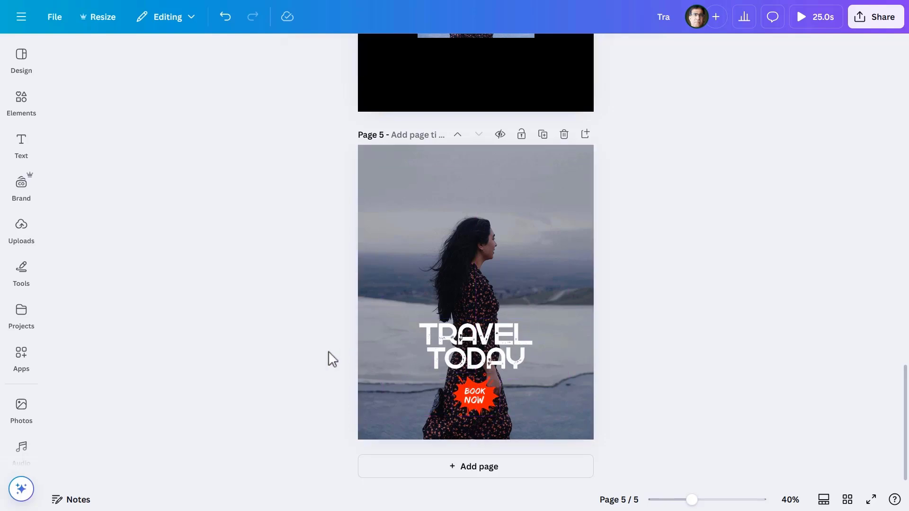
# Give the TRAVEL TODAY heading a Pan entrance animation.
pyautogui.click(443, 338)
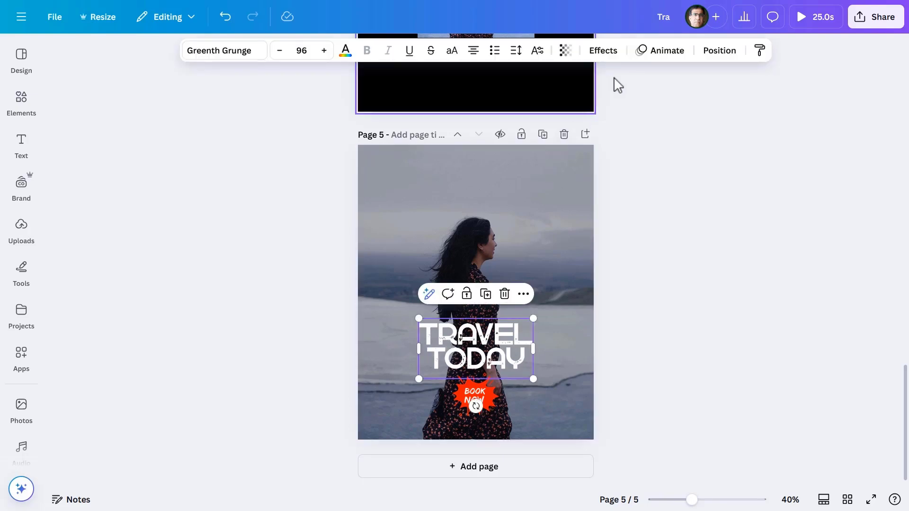
pyautogui.click(662, 52)
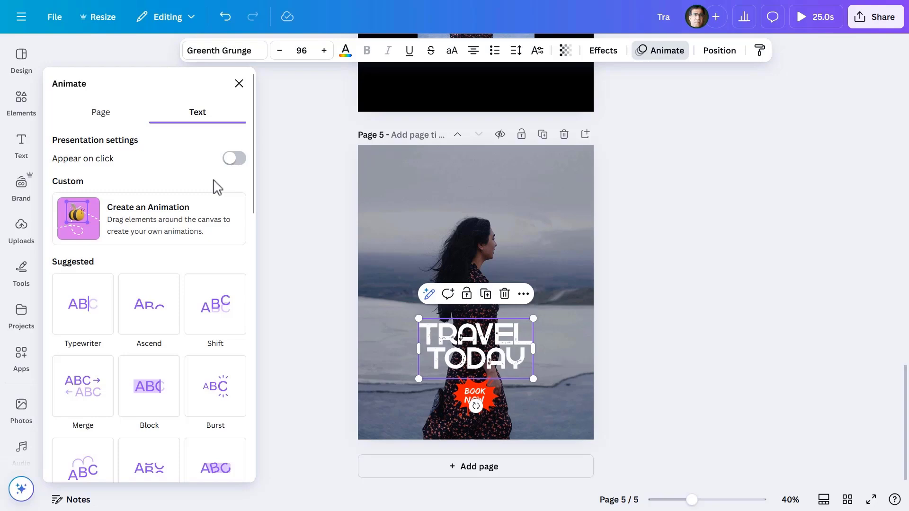
pyautogui.scroll(-4, 214, 184)
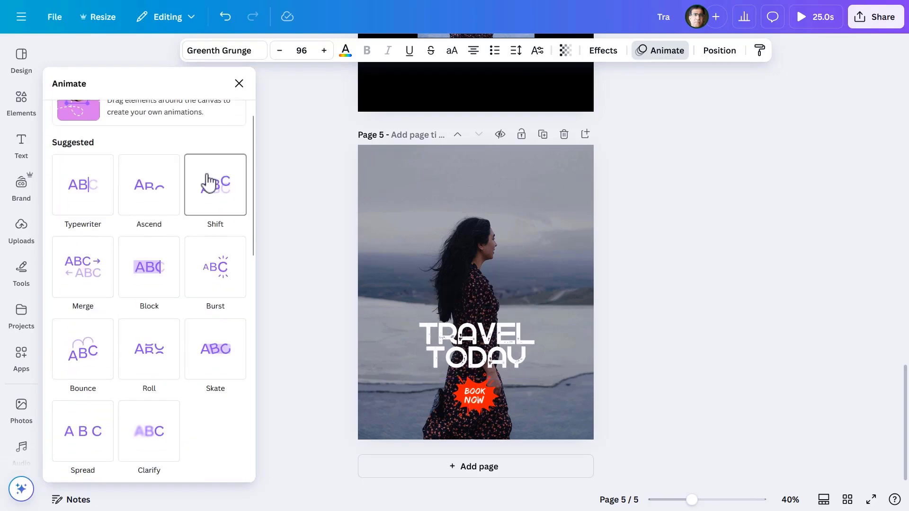
pyautogui.scroll(-3, 202, 182)
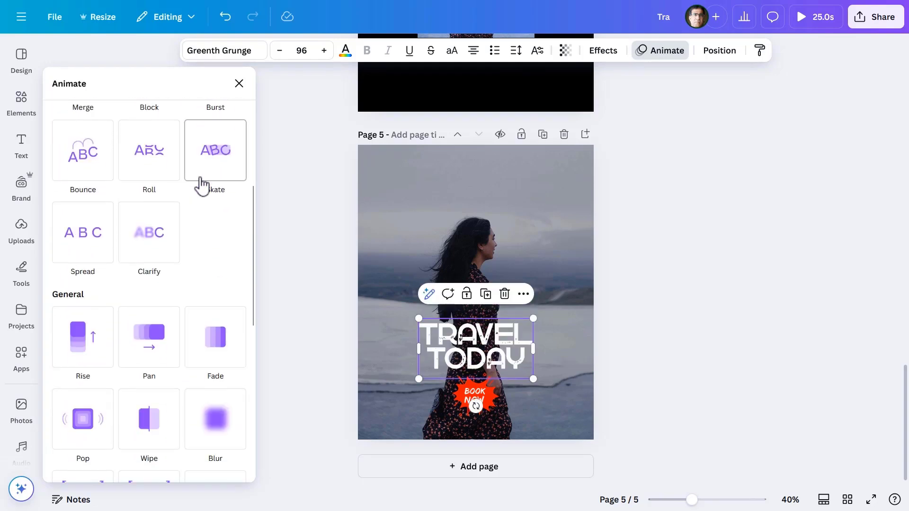
pyautogui.click(169, 341)
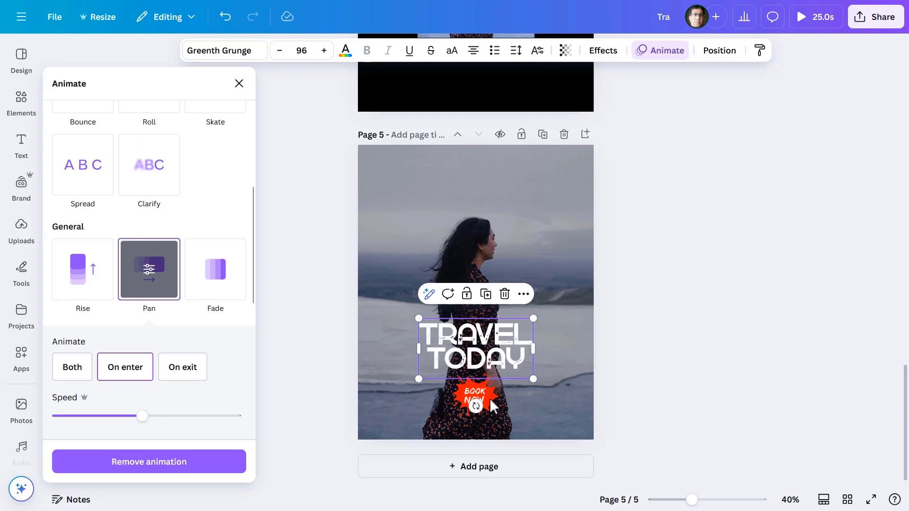
# Give the BOOK NOW sticker a Neon animation that plays on enter.
pyautogui.click(486, 408)
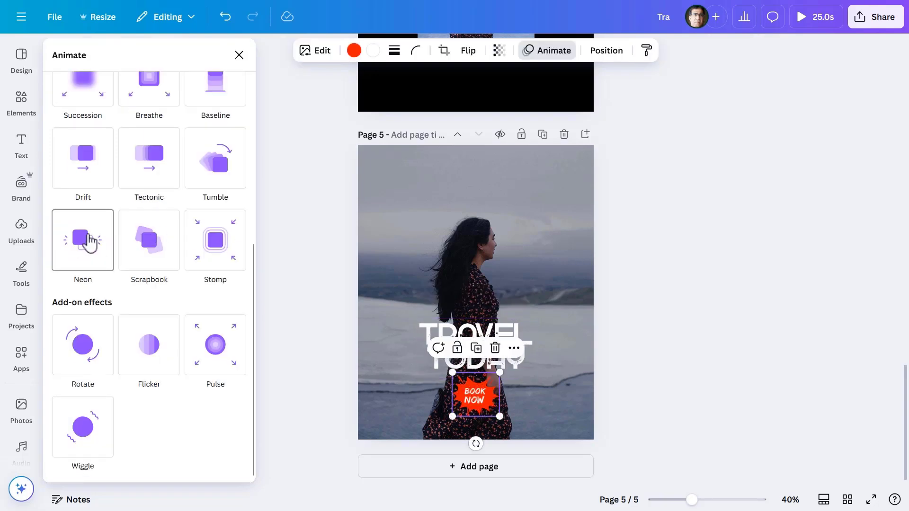
pyautogui.click(88, 242)
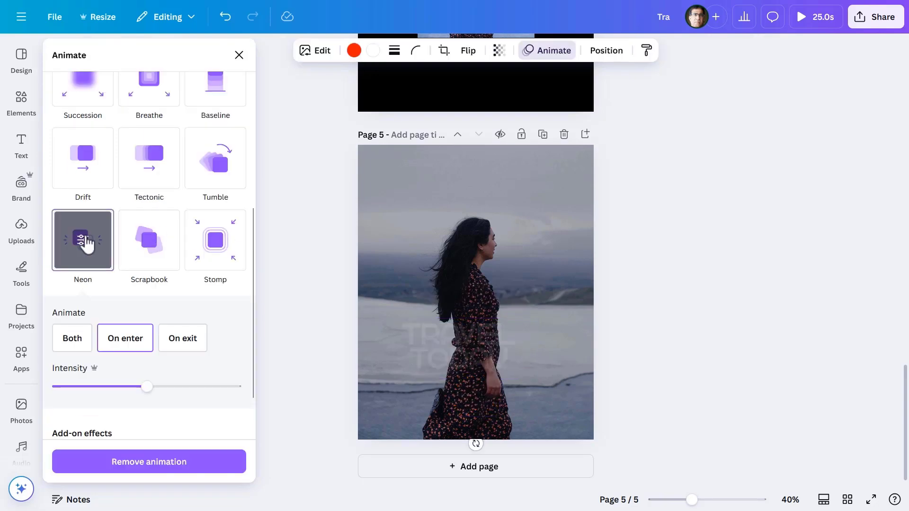
pyautogui.click(267, 311)
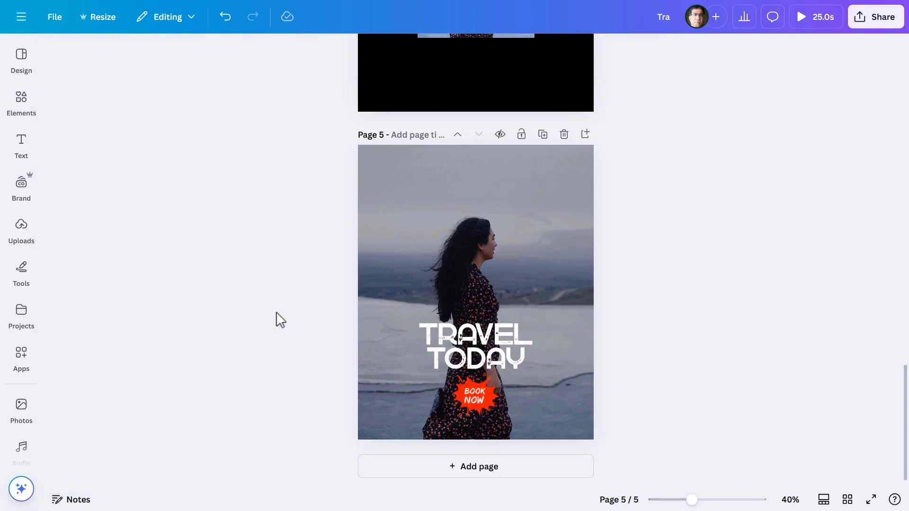
pyautogui.hotkey('ctrl', 'z')
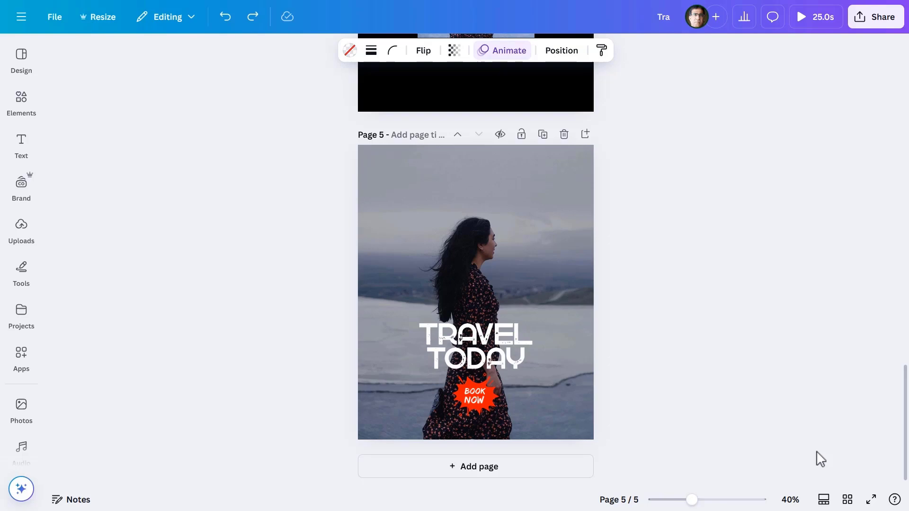
# In the thumbnail strip, keep page 1 at 4 seconds and set page 2 to 1 second.
pyautogui.click(824, 500)
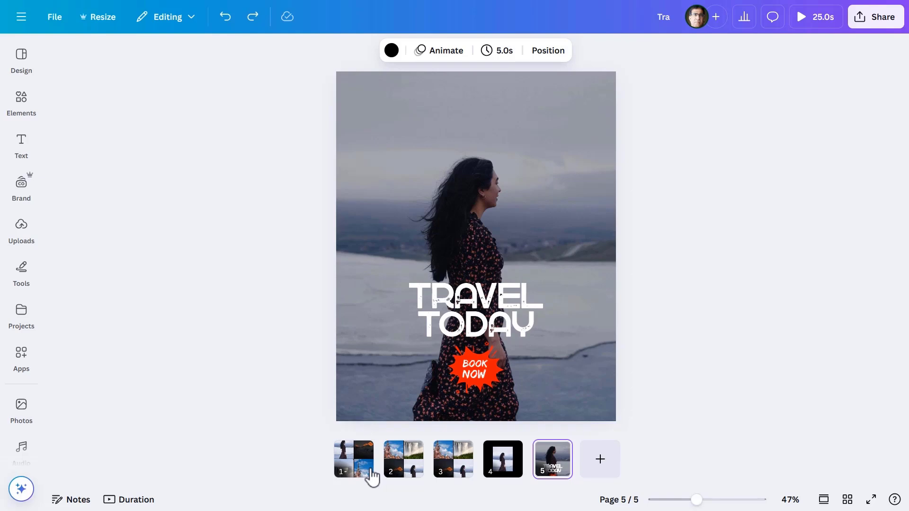
pyautogui.click(373, 476)
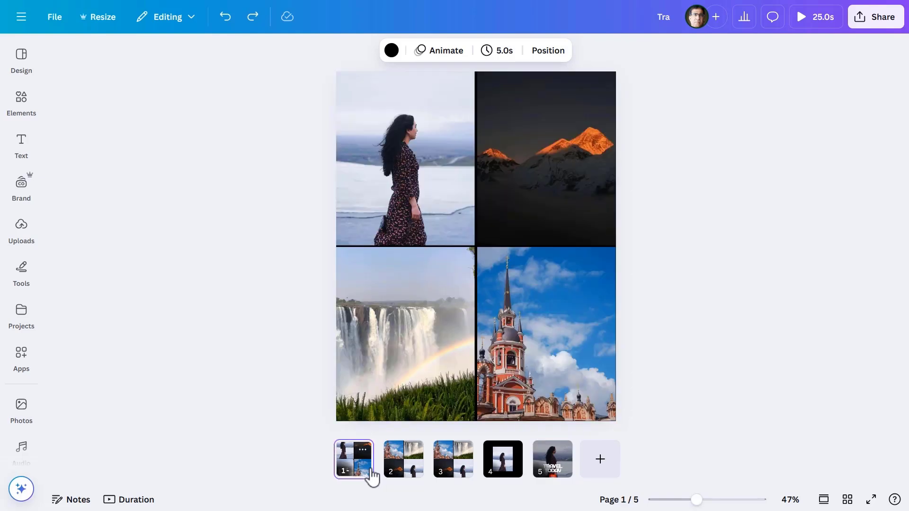
pyautogui.click(508, 56)
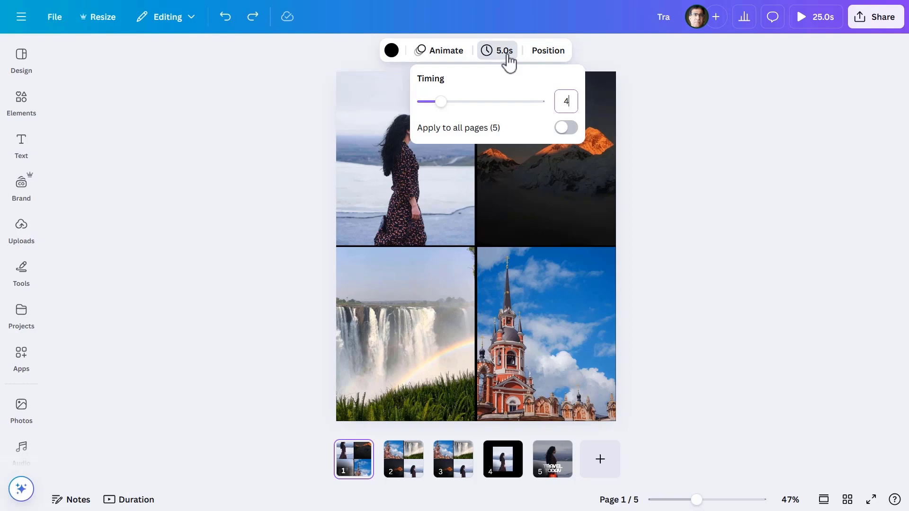
pyautogui.press('Return')
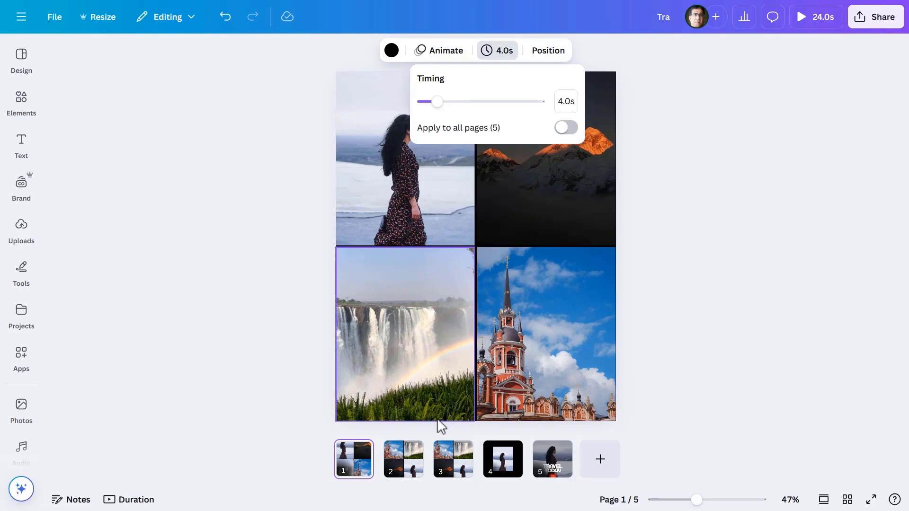
pyautogui.click(405, 466)
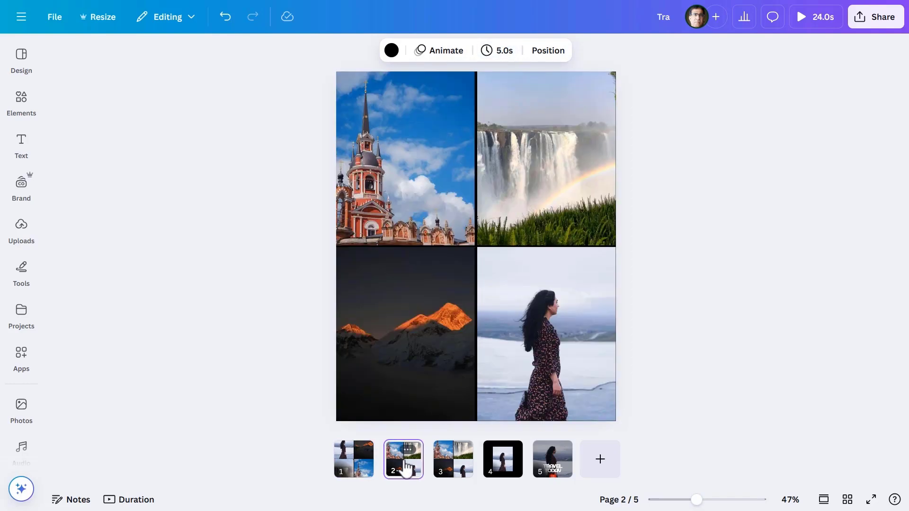
pyautogui.click(498, 54)
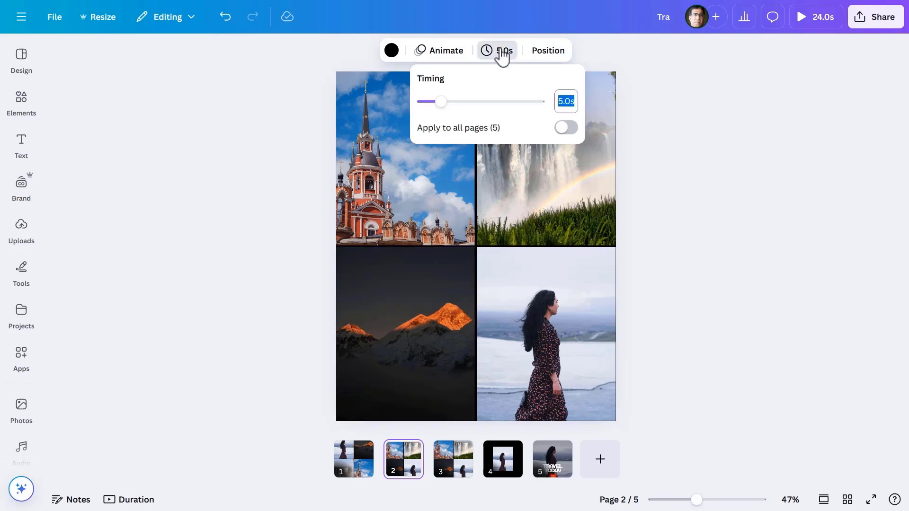
pyautogui.write('1')
pyautogui.press('Return')
# Set page 3 to 2.5 seconds and page 4 to 1.5 seconds.
pyautogui.click(454, 467)
pyautogui.click(503, 59)
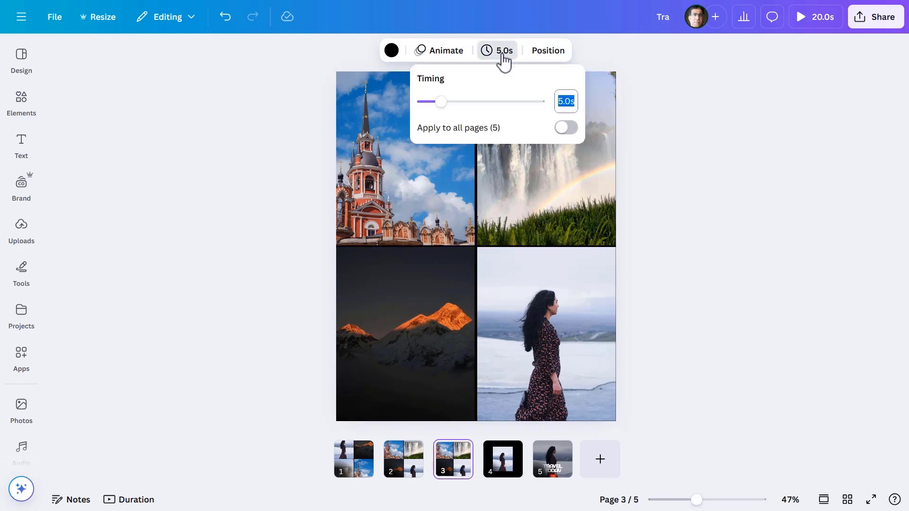
pyautogui.write('2.5')
pyautogui.press('Return')
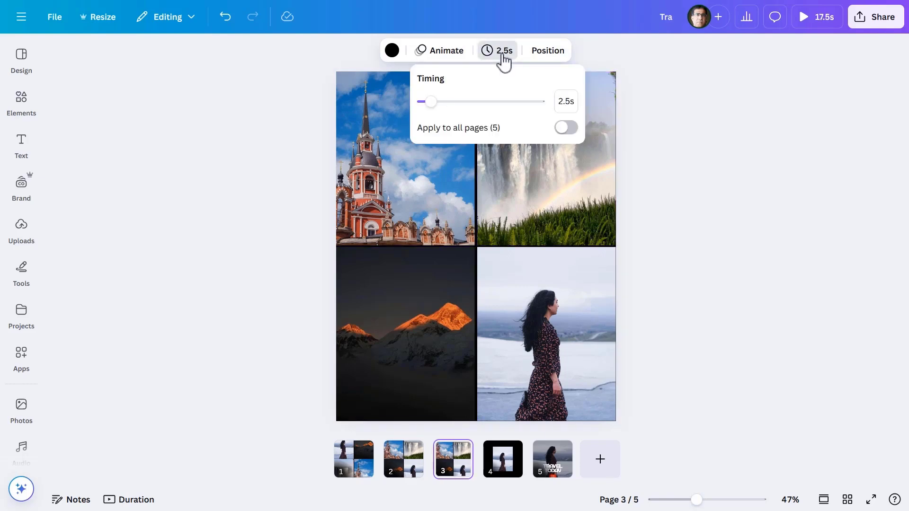
pyautogui.click(500, 459)
pyautogui.click(506, 53)
pyautogui.write('1.5')
pyautogui.press('Return')
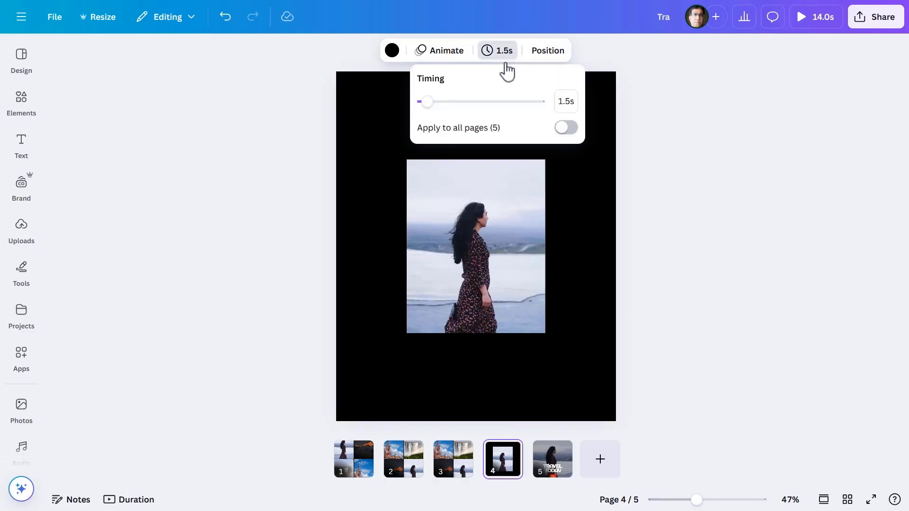
# Set page 5 to 2 seconds, bringing the video to 11 seconds total.
pyautogui.click(552, 456)
pyautogui.click(501, 52)
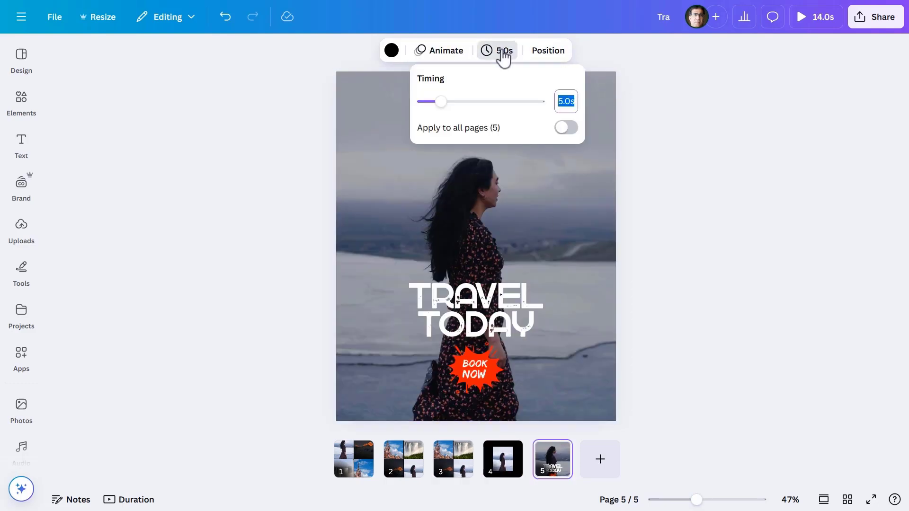
pyautogui.write('2')
pyautogui.press('Return')
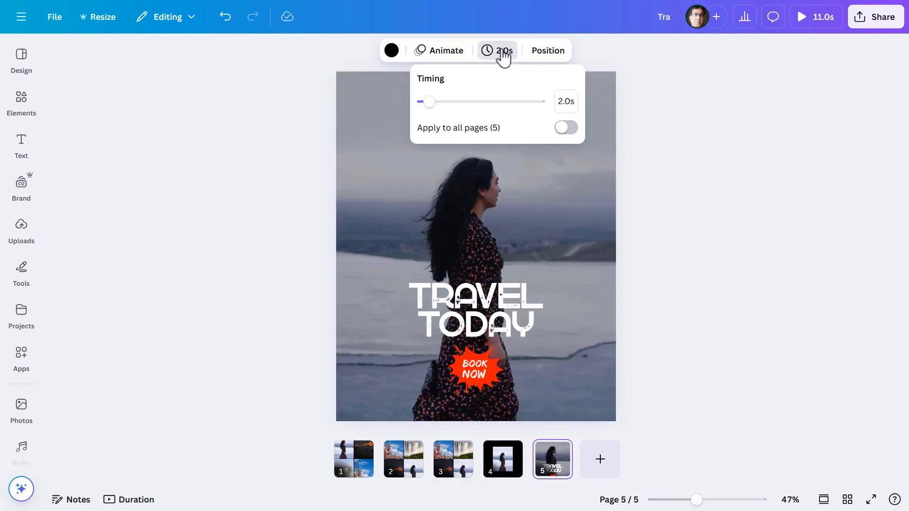
# Add a 0.4-second Match & Move transition between pages 1 and 2.
pyautogui.click(379, 473)
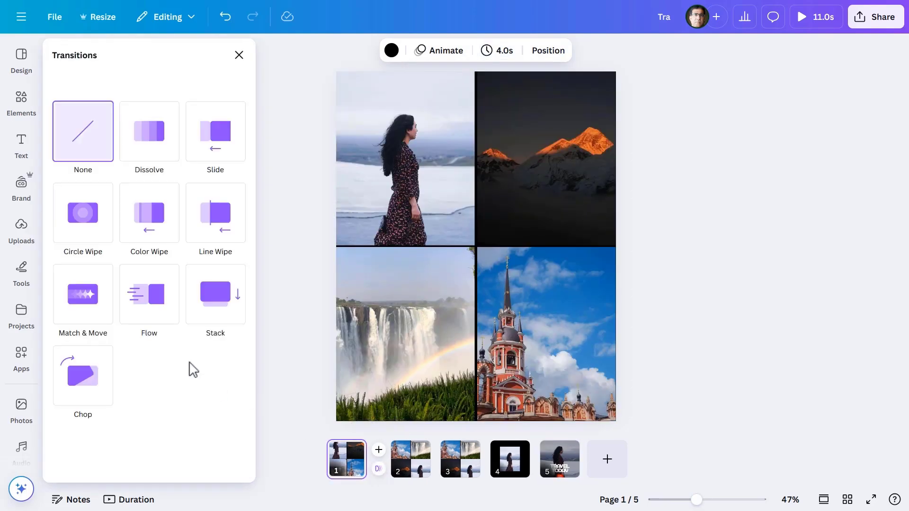
pyautogui.click(99, 305)
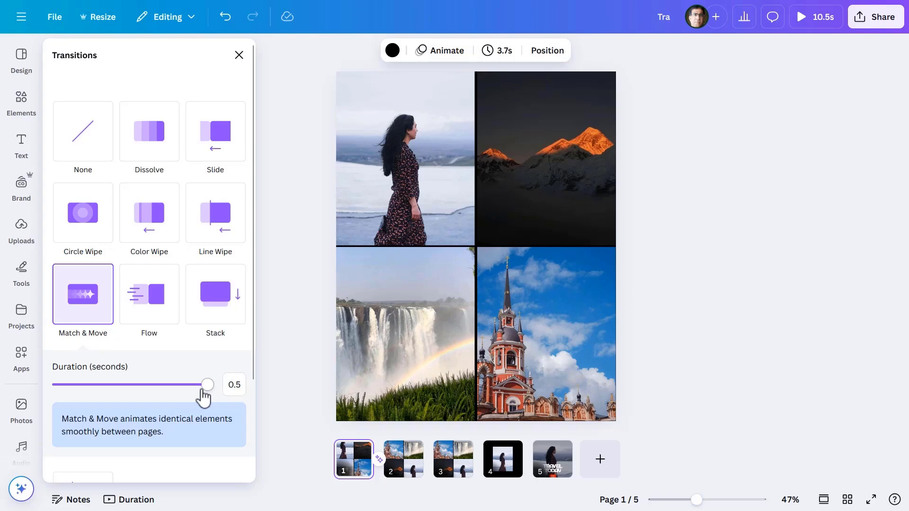
pyautogui.moveTo(203, 391); pyautogui.dragTo(177, 391)
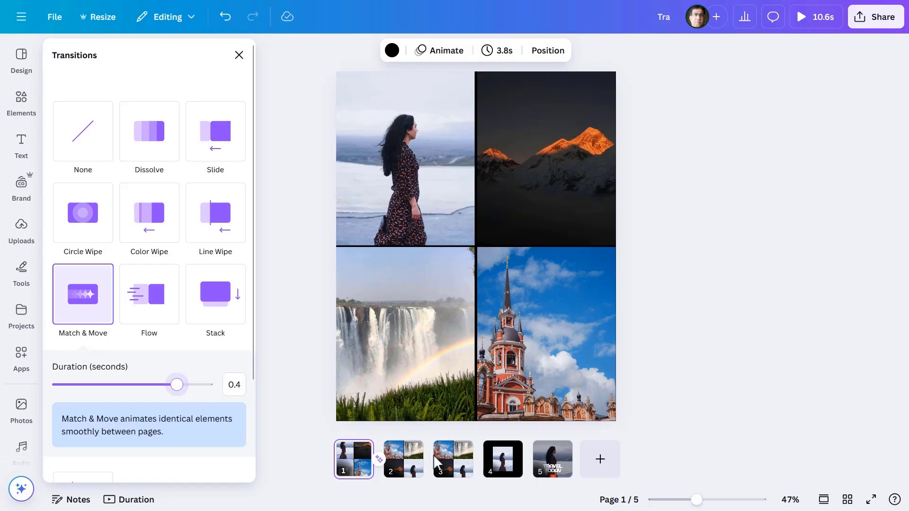
# Add a 0.75-second Match & Move transition between pages 3 and 4.
pyautogui.click(478, 458)
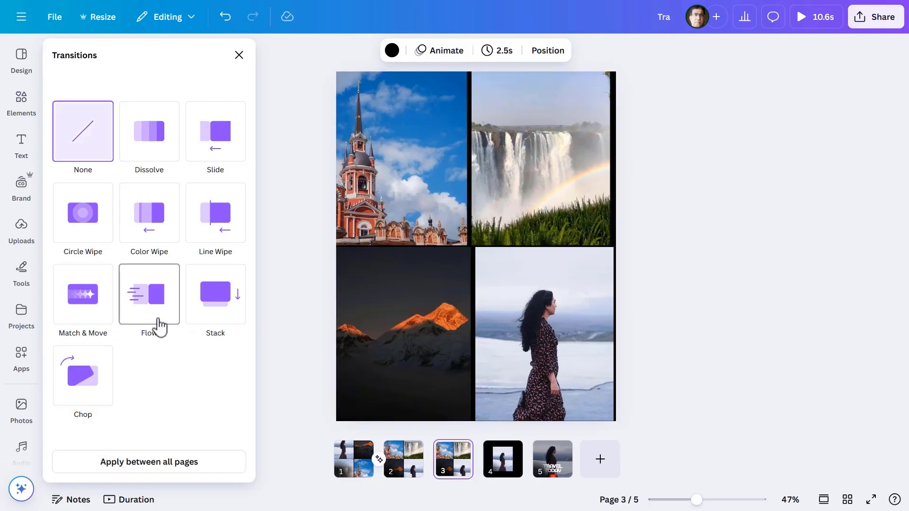
pyautogui.click(98, 305)
pyautogui.moveTo(148, 385); pyautogui.dragTo(207, 398)
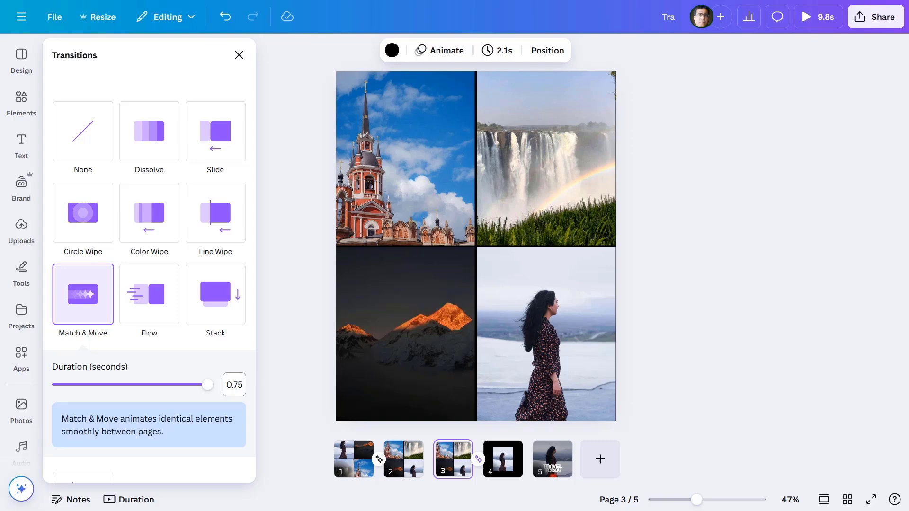
# Add a 0.7-second Match & Move transition between pages 4 and 5, then return to page 1's timing.
pyautogui.click(528, 460)
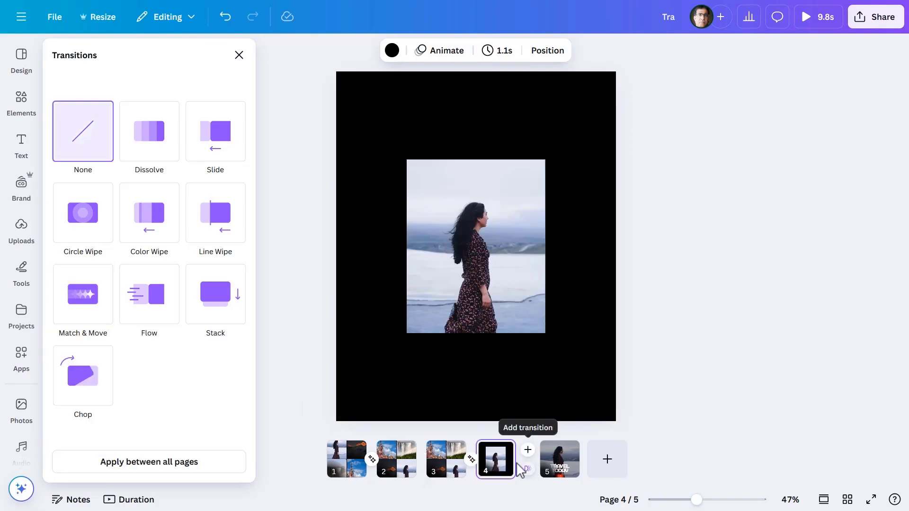
pyautogui.click(104, 325)
pyautogui.moveTo(156, 385); pyautogui.dragTo(223, 401)
pyautogui.doubleClick(241, 386)
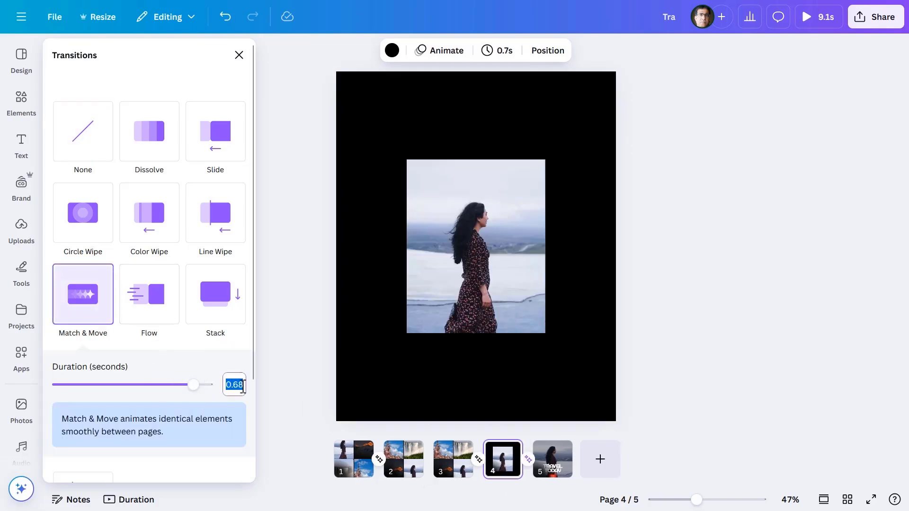
pyautogui.write('0.7')
pyautogui.click(362, 470)
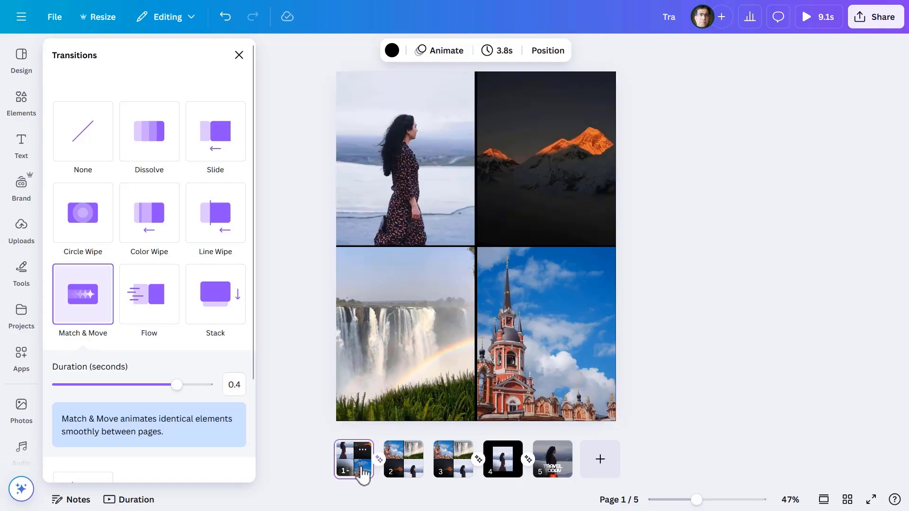
pyautogui.click(497, 50)
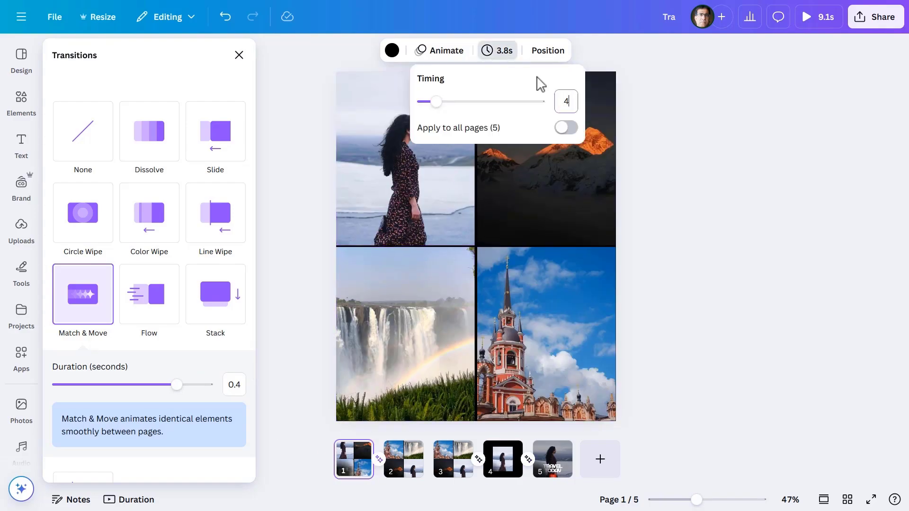
# Set page 1 to 4 seconds and the TRAVEL TODAY page 5 to 1.2 seconds.
pyautogui.write('4')
pyautogui.press('Return')
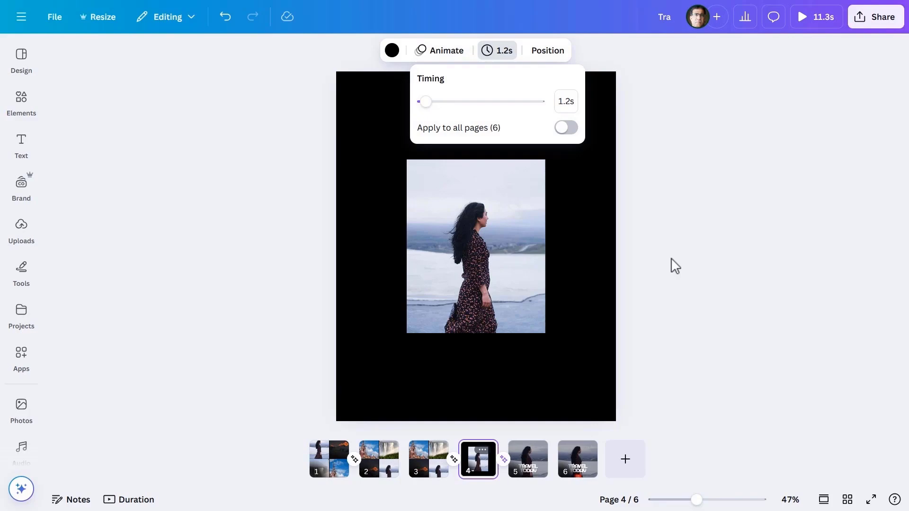
pyautogui.click(532, 467)
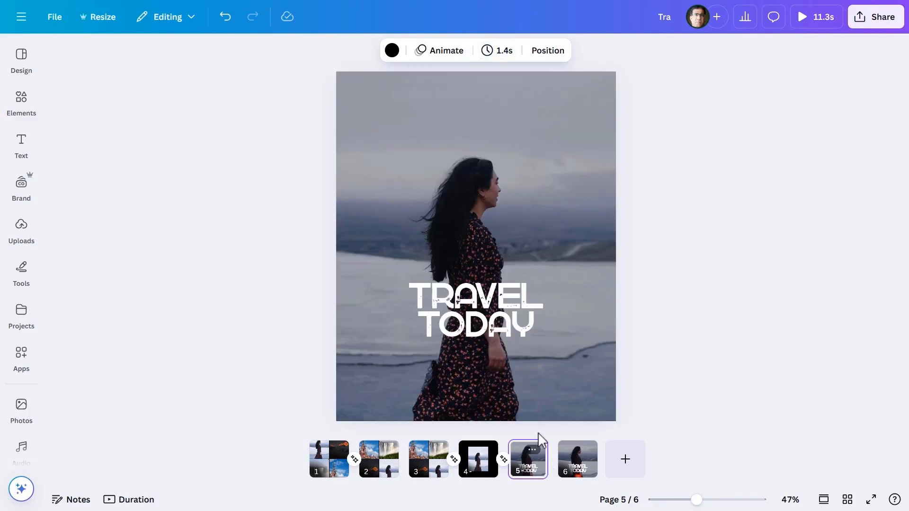
pyautogui.click(508, 51)
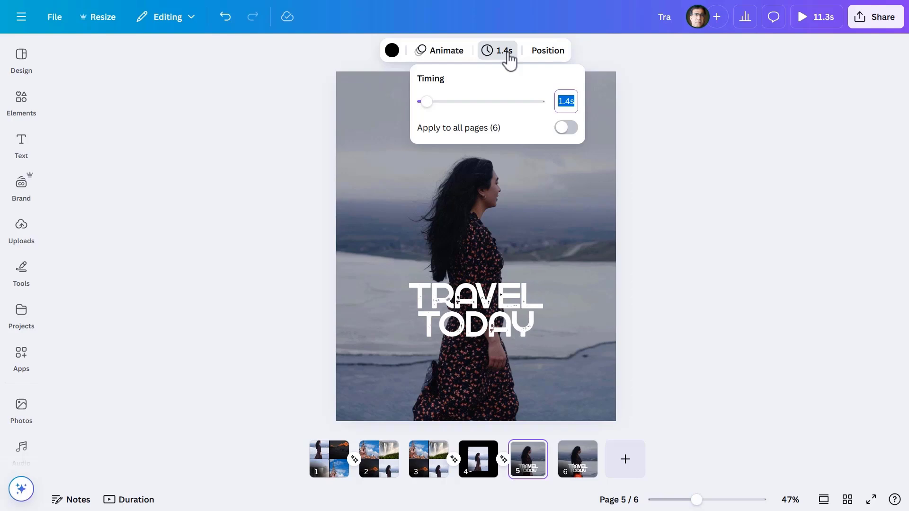
pyautogui.write('1.2')
pyautogui.press('Return')
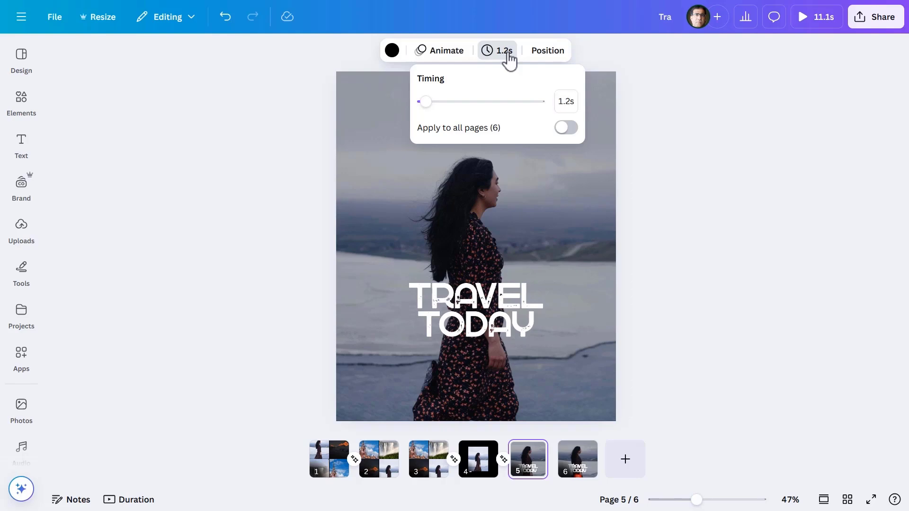
# Set the final BOOK NOW page 6 to 1.1 seconds.
pyautogui.click(571, 461)
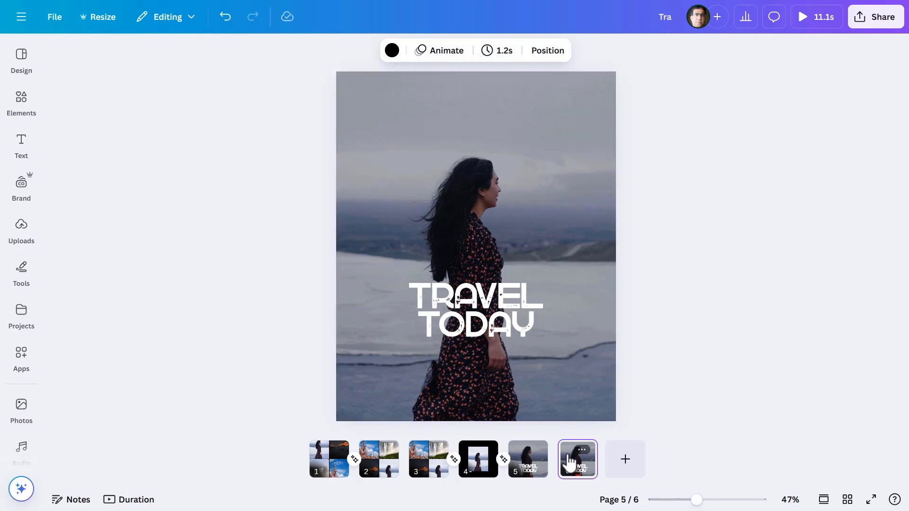
pyautogui.click(506, 53)
pyautogui.press('BackSpace')
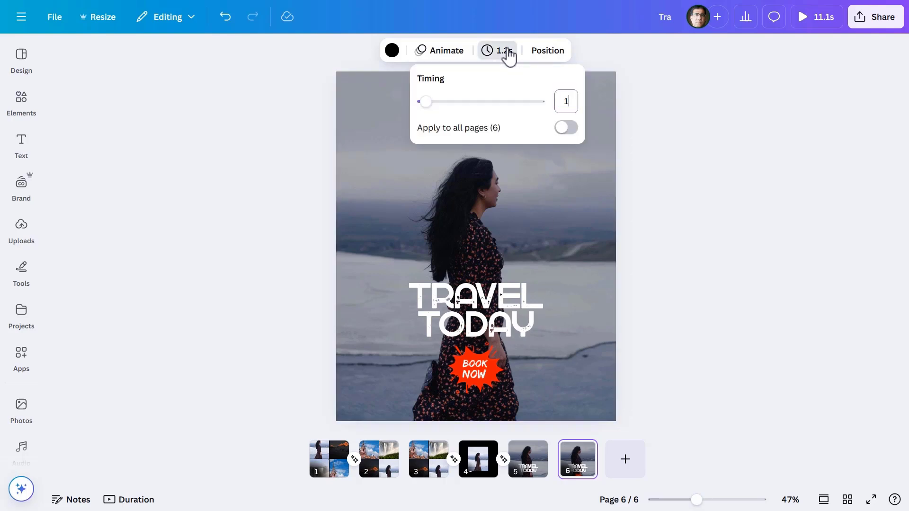
pyautogui.write('1.1')
pyautogui.press('Return')
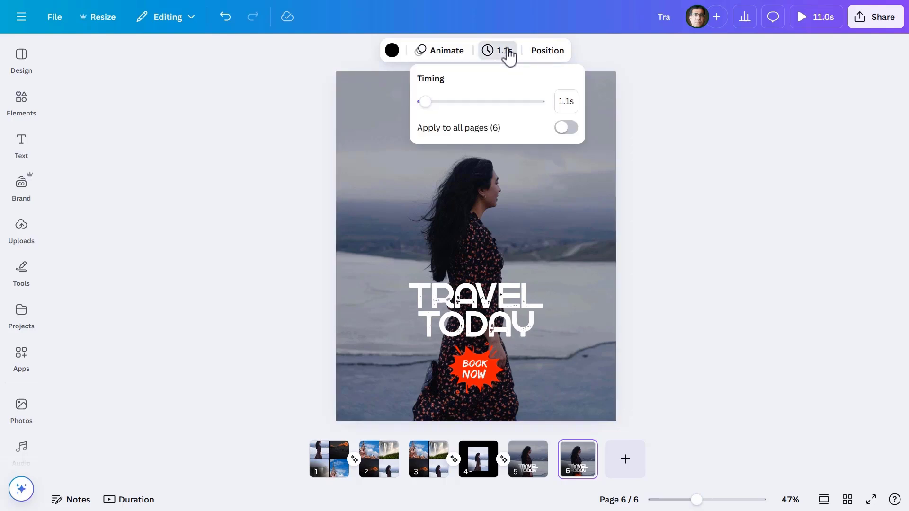
pyautogui.click(746, 88)
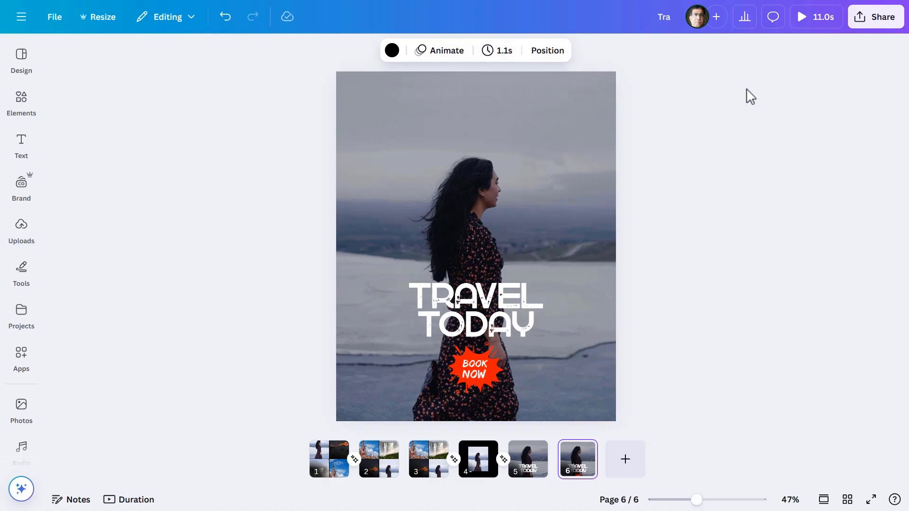
pyautogui.click(817, 22)
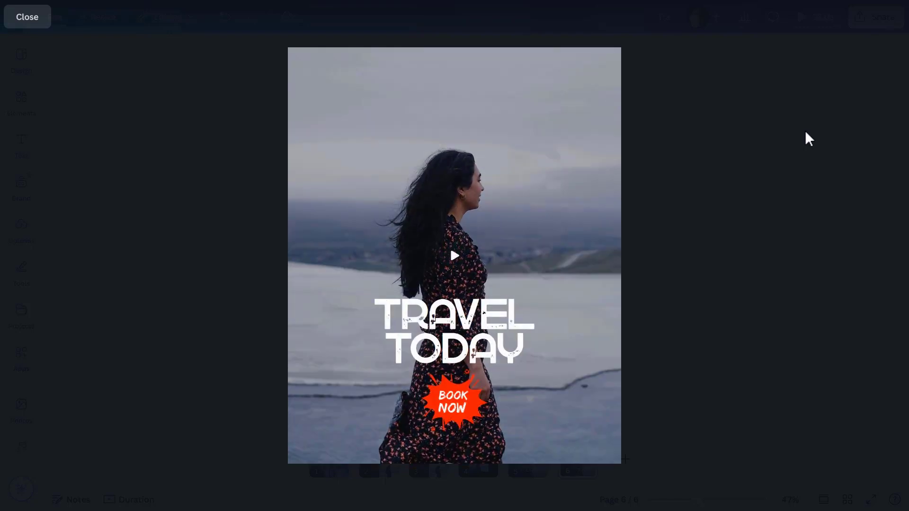
pyautogui.press('Escape')
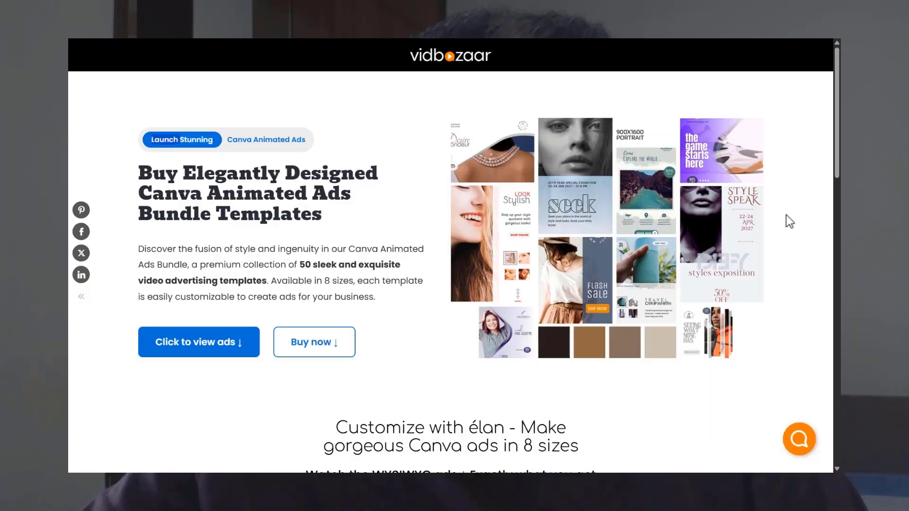
pyautogui.scroll(-3, 785, 221)
pyautogui.scroll(-4, 789, 222)
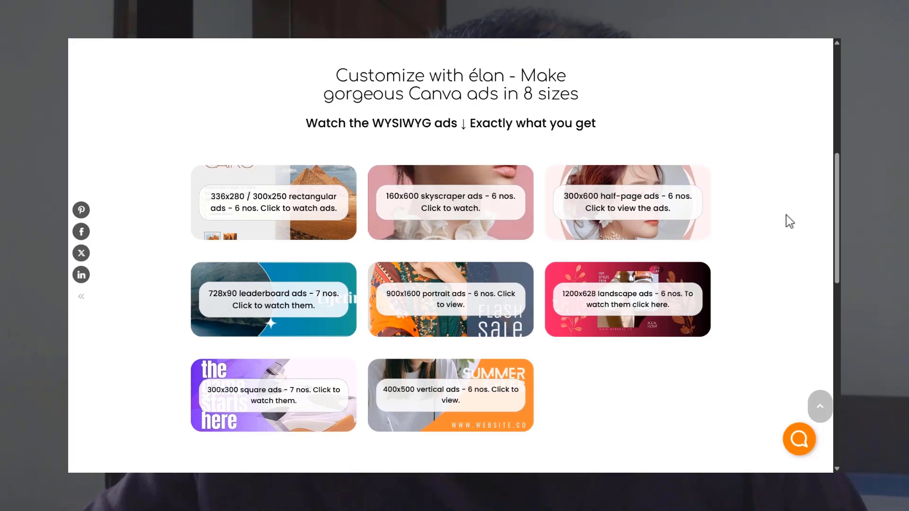
pyautogui.scroll(7, 788, 221)
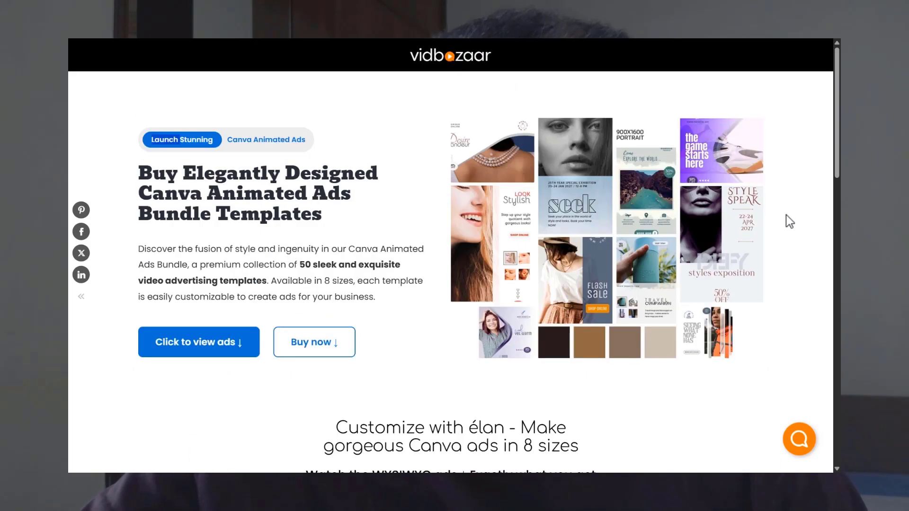